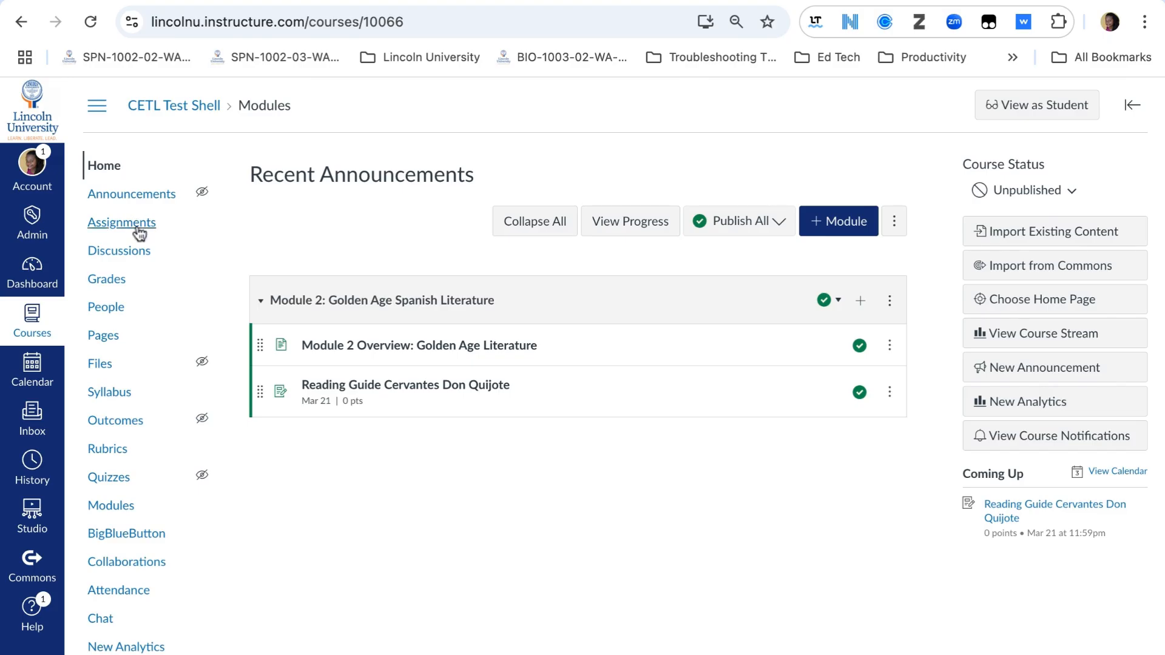
- View the course gradebook, followed by the assignment groups and full course navigation on the Assignments page
{"action": "left_click", "coordinate": [120, 284]}
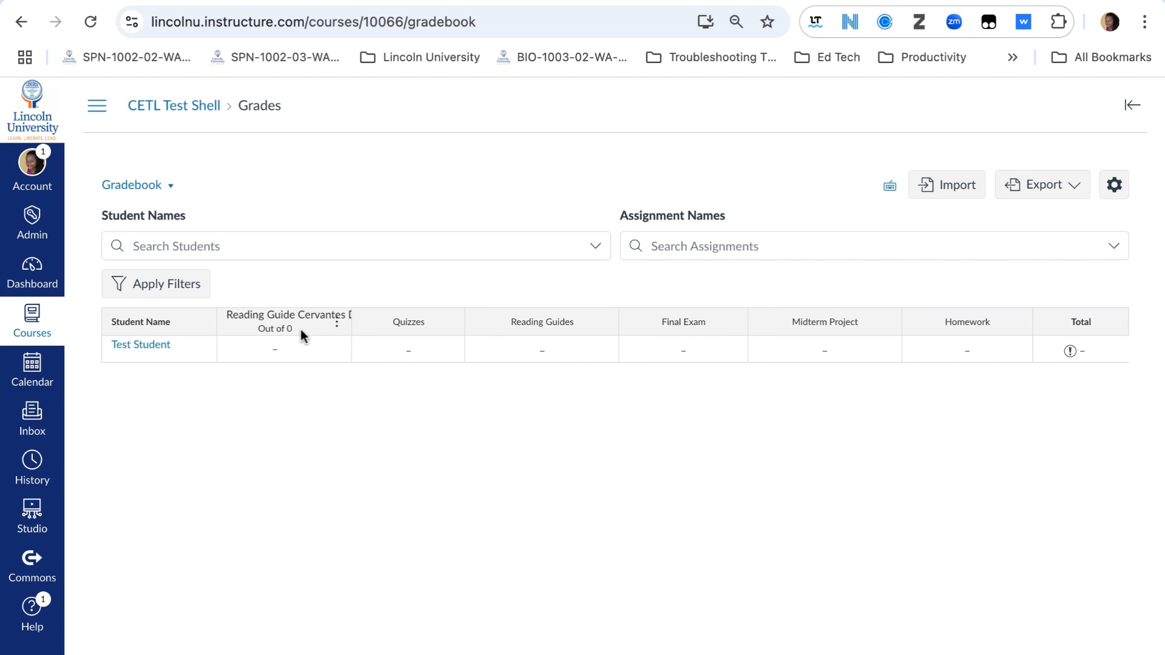
{"action": "left_click", "coordinate": [99, 107]}
{"action": "left_click", "coordinate": [125, 233]}
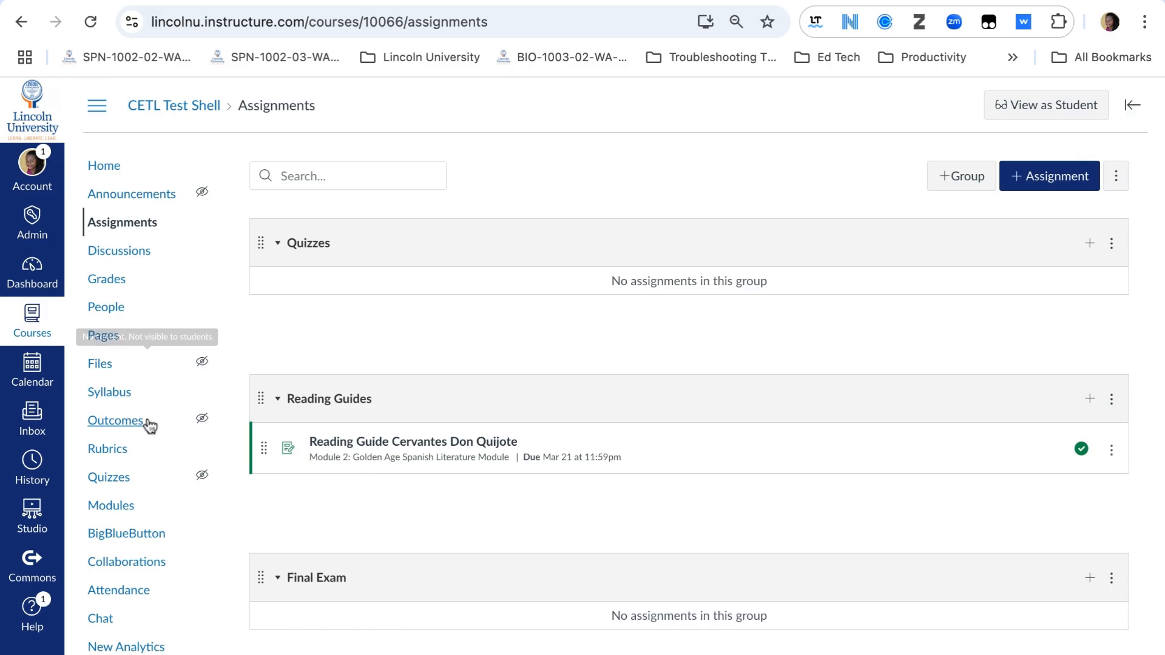
{"action": "scroll", "coordinate": [145, 479], "scroll_direction": "down", "scroll_amount": 4}
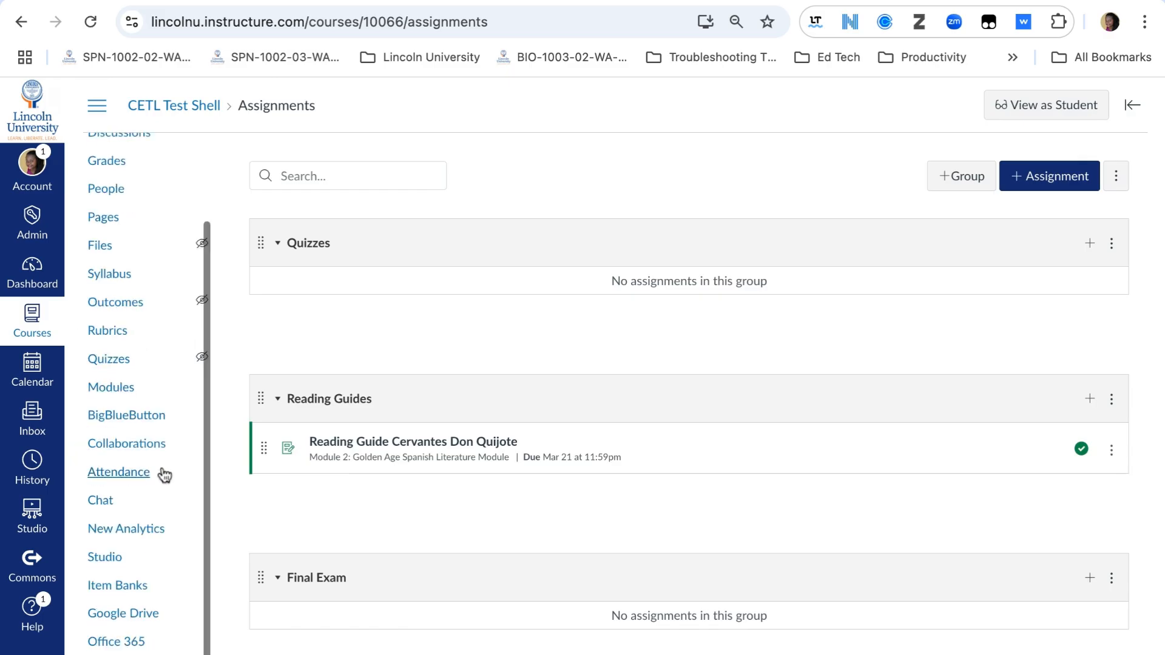
{"action": "scroll", "coordinate": [189, 470], "scroll_direction": "down", "scroll_amount": 1}
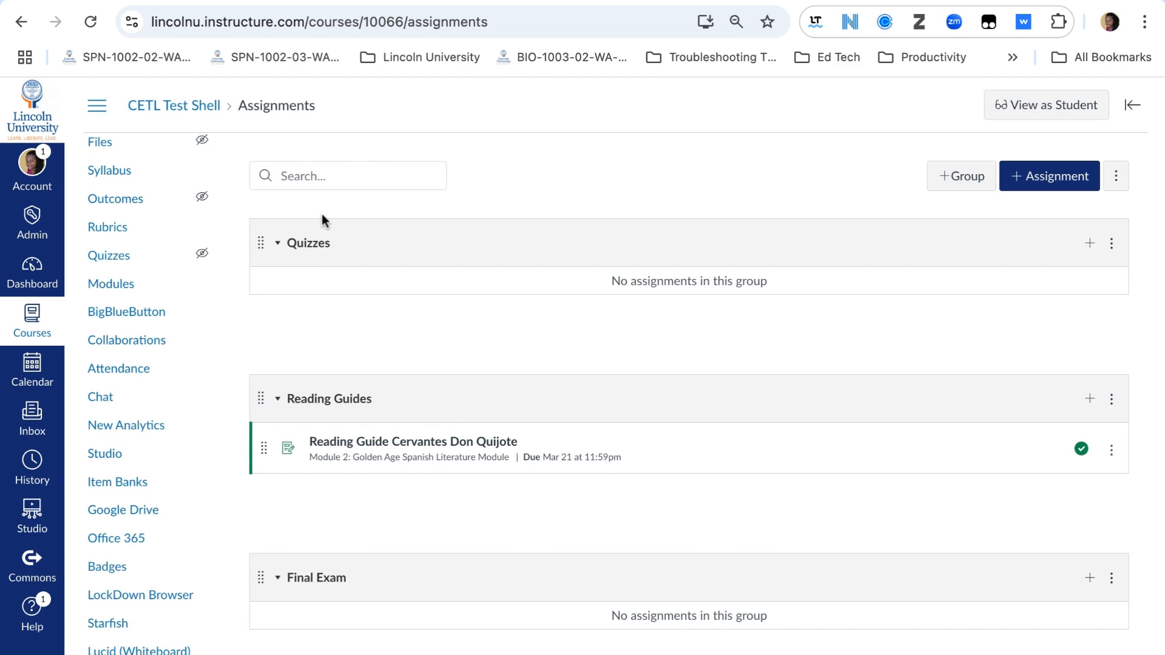
{"action": "scroll", "coordinate": [121, 303], "scroll_direction": "up", "scroll_amount": 4}
- Return to the course home page and view the Add Module form, closing it without adding anything
{"action": "left_click", "coordinate": [108, 168]}
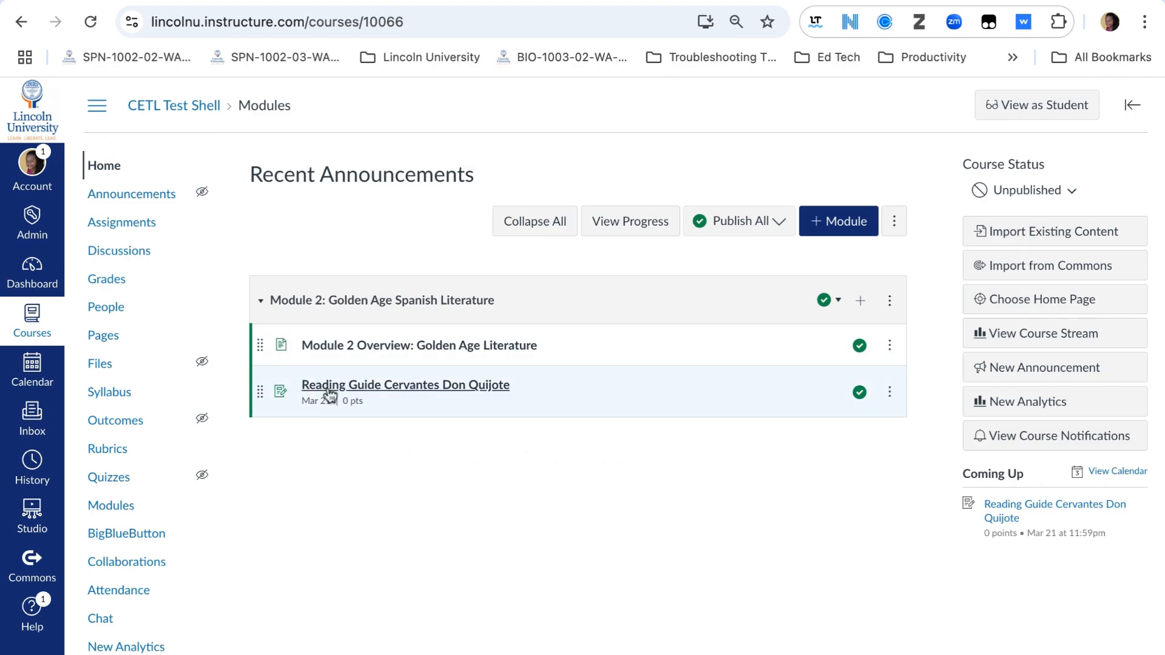
{"action": "left_click", "coordinate": [845, 234]}
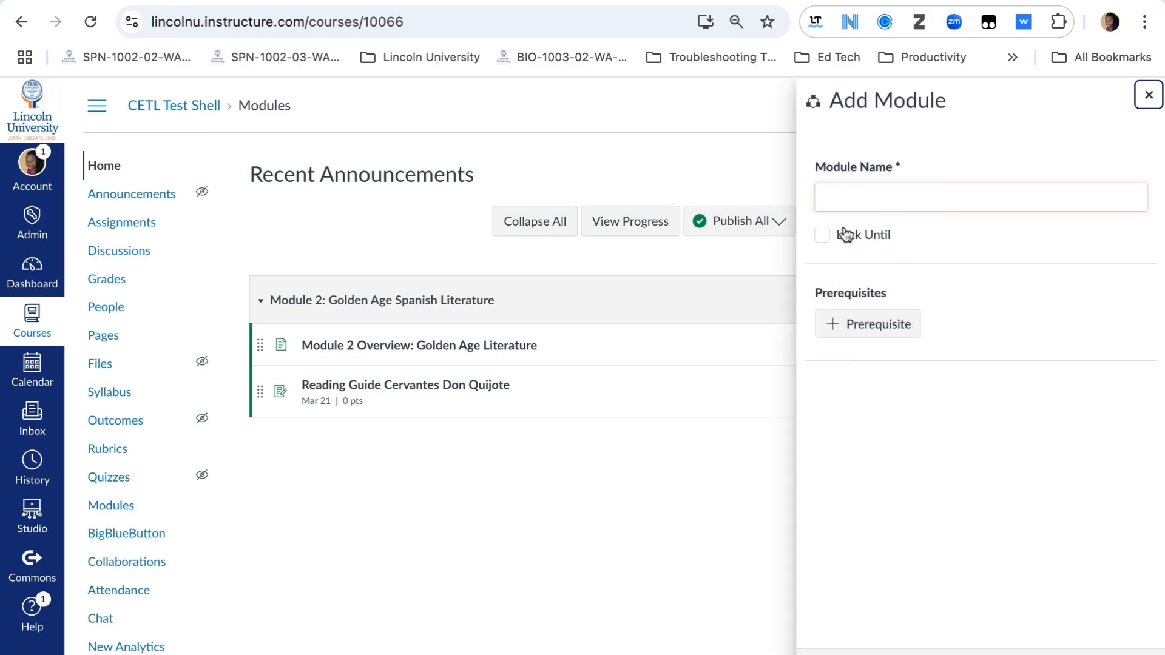
{"action": "left_click", "coordinate": [1149, 95]}
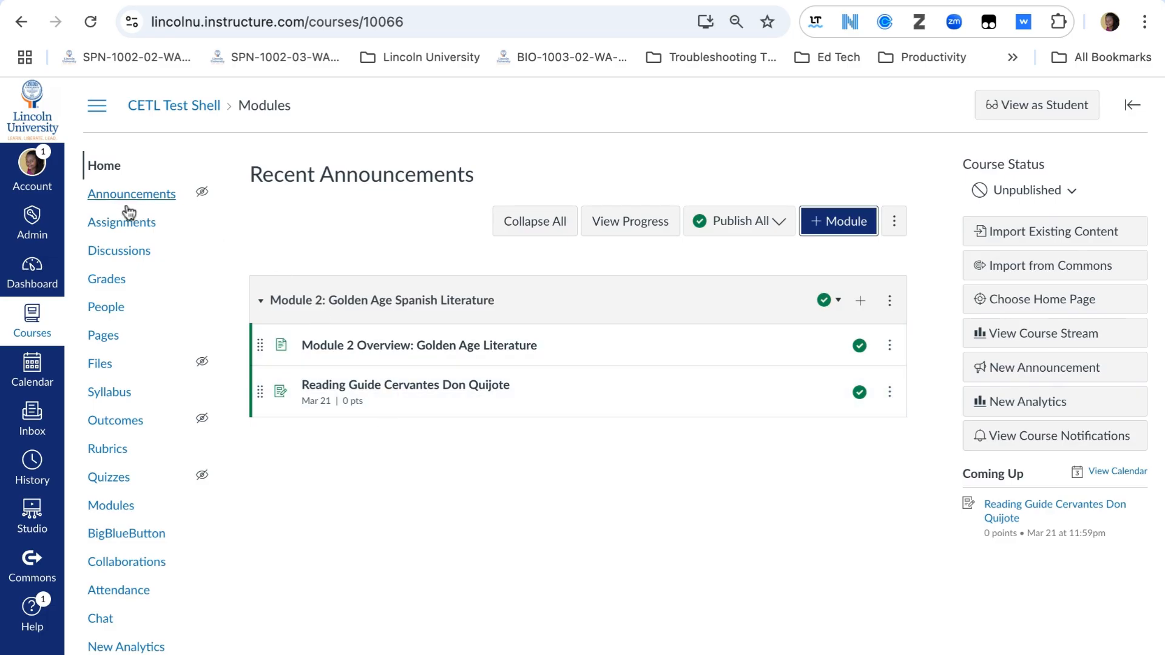
- Open the course settings at the list for reordering the course navigation
{"action": "scroll", "coordinate": [231, 397], "scroll_direction": "down", "scroll_amount": 1}
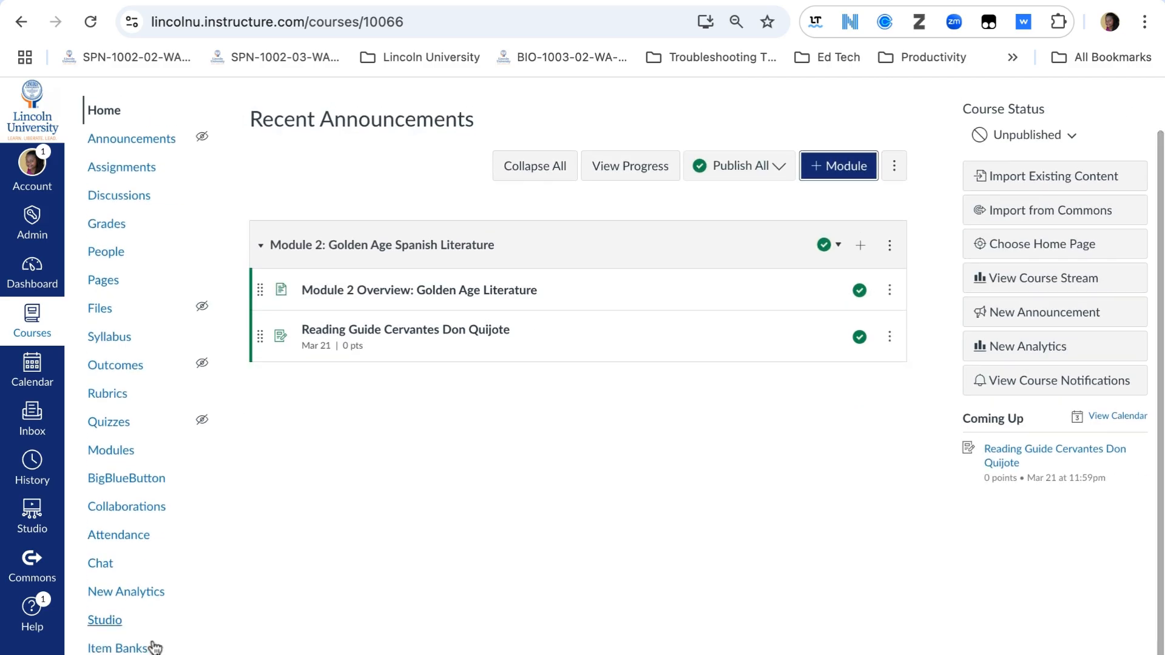
{"action": "scroll", "coordinate": [464, 420], "scroll_direction": "down", "scroll_amount": 1}
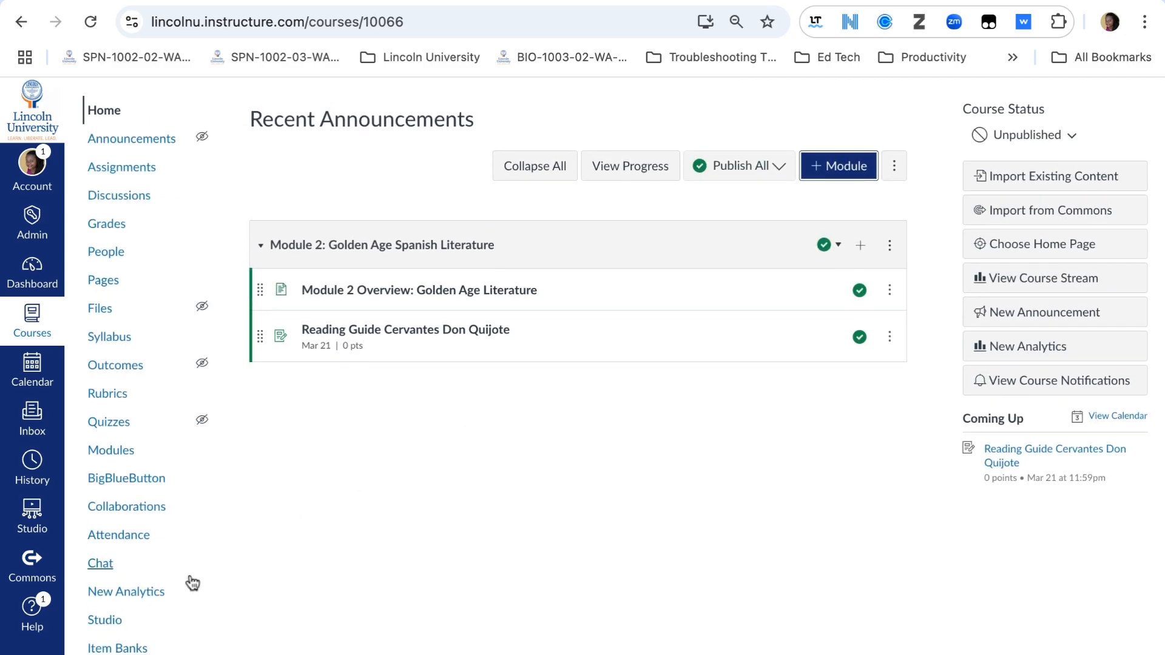
{"action": "scroll", "coordinate": [196, 573], "scroll_direction": "down", "scroll_amount": 2}
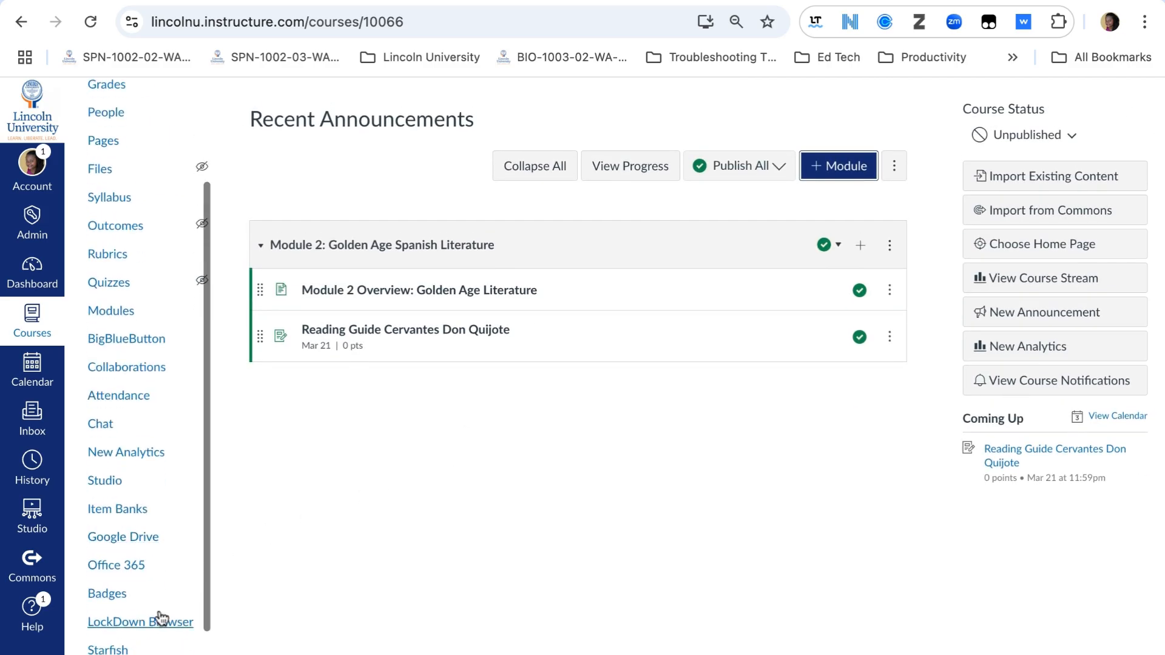
{"action": "scroll", "coordinate": [161, 619], "scroll_direction": "down", "scroll_amount": 1}
{"action": "left_click", "coordinate": [129, 630]}
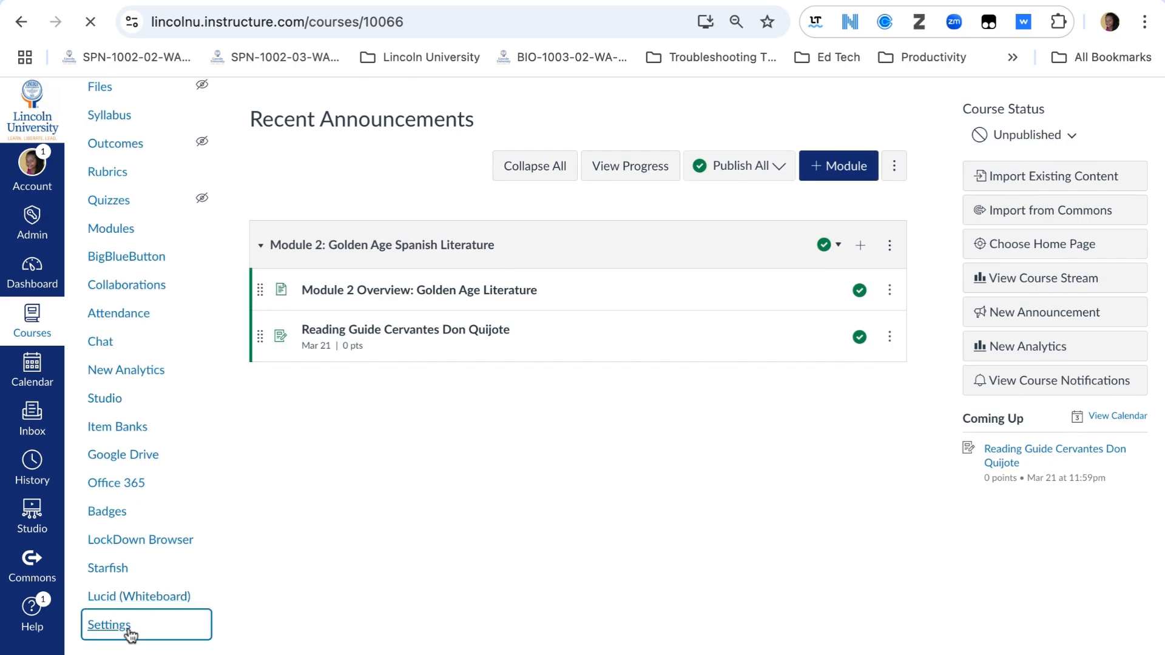
{"action": "left_click", "coordinate": [454, 173]}
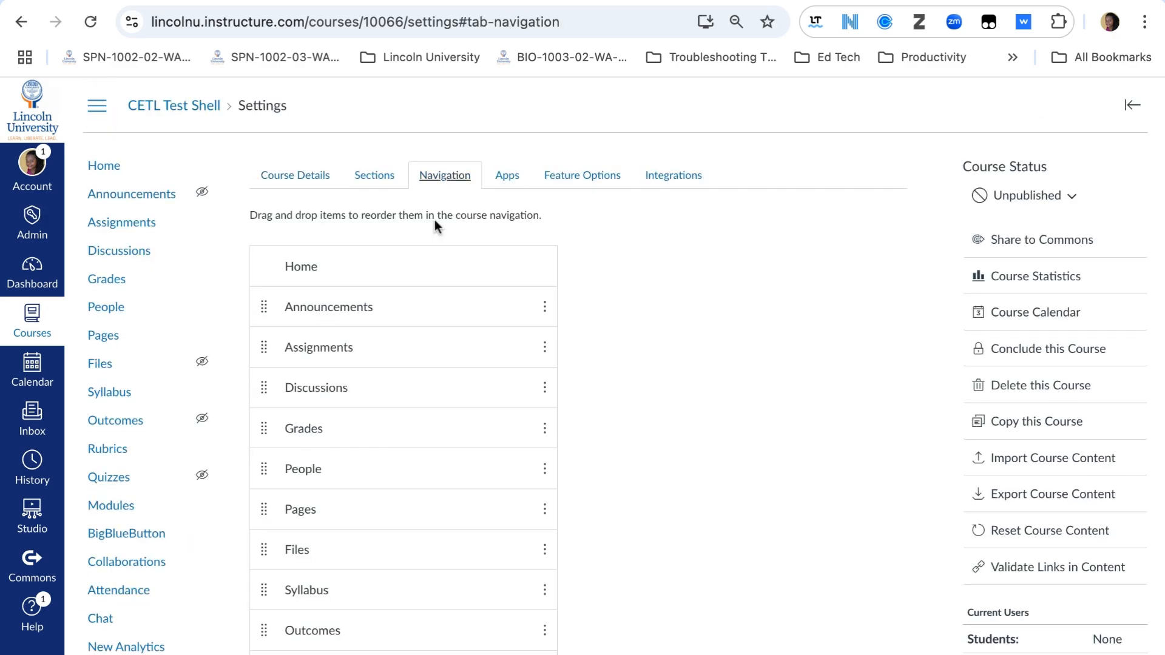
- Disable Assignments and hide Discussions in the course navigation list
{"action": "scroll", "coordinate": [403, 317], "scroll_direction": "down", "scroll_amount": 3}
{"action": "left_click", "coordinate": [544, 191]}
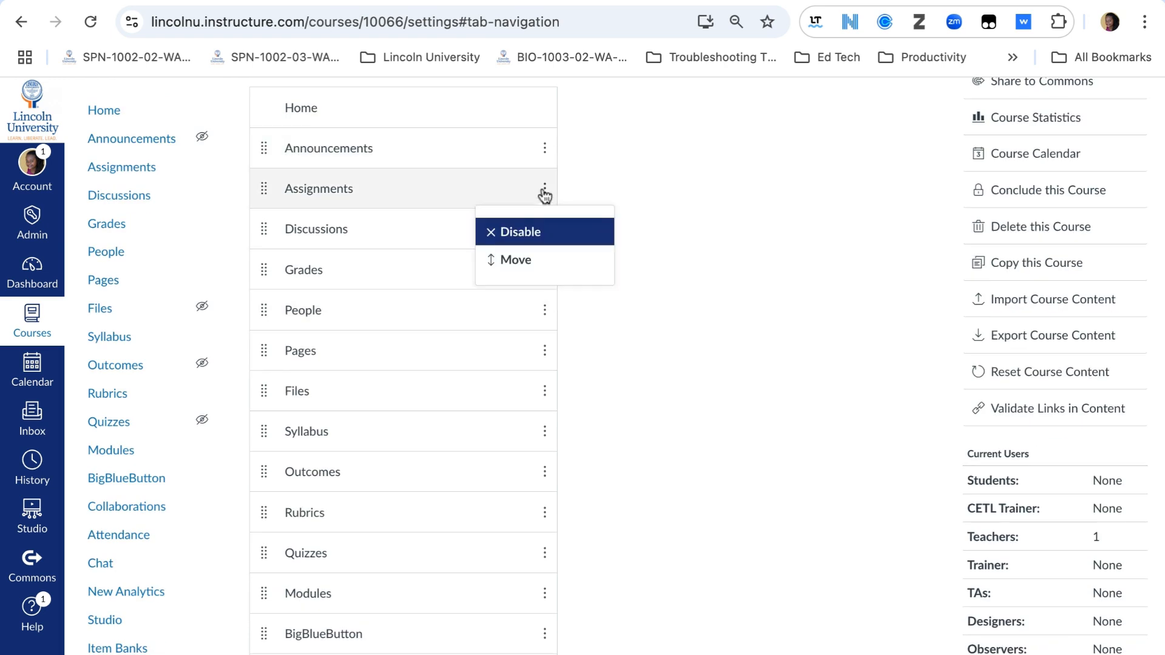
{"action": "left_click", "coordinate": [506, 233]}
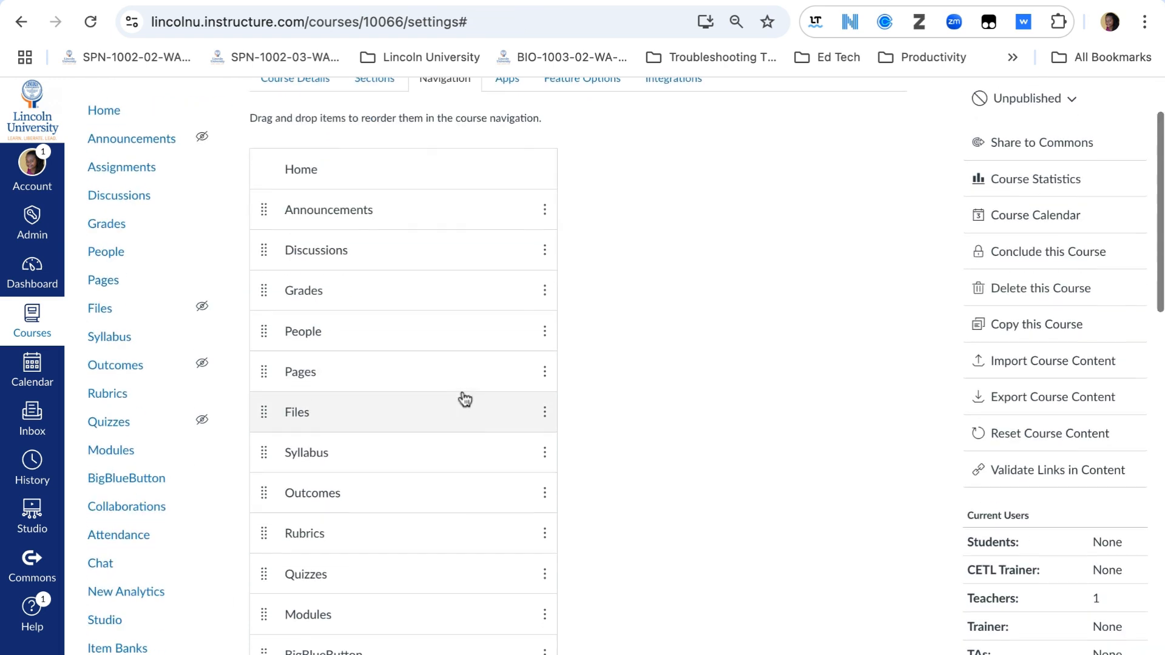
{"action": "left_click", "coordinate": [545, 250]}
{"action": "left_click", "coordinate": [542, 294]}
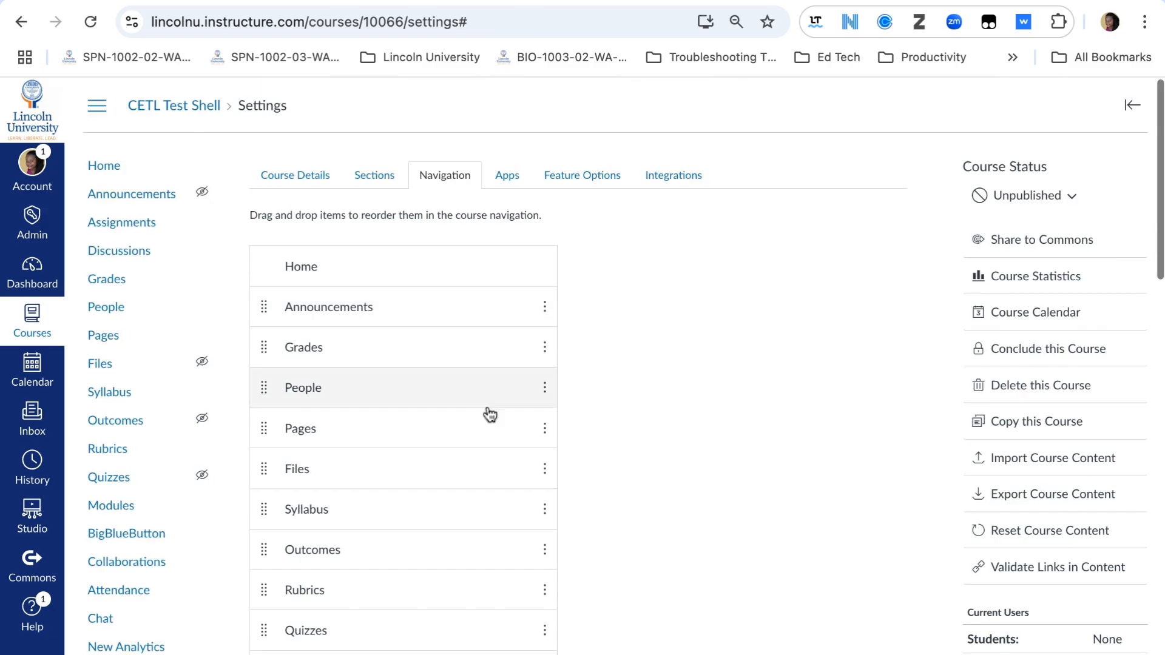
- Disable the Files and Pages items in the course navigation list
{"action": "scroll", "coordinate": [489, 419], "scroll_direction": "down", "scroll_amount": 2}
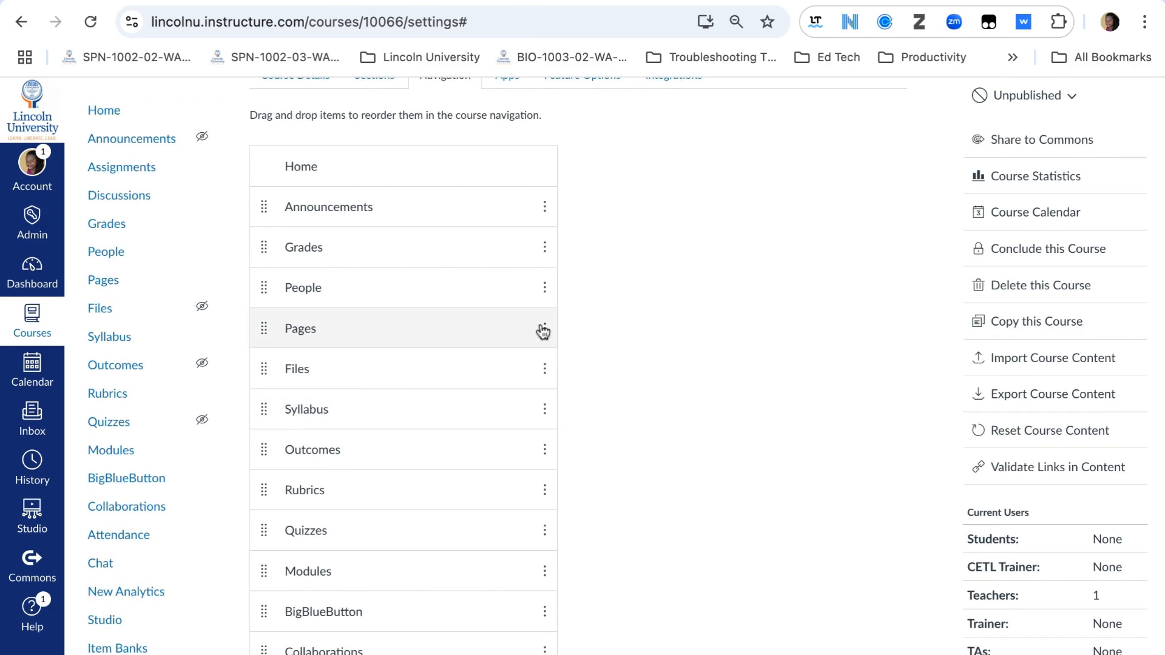
{"action": "left_click", "coordinate": [544, 369]}
{"action": "left_click", "coordinate": [555, 424]}
{"action": "scroll", "coordinate": [547, 366], "scroll_direction": "up", "scroll_amount": 2}
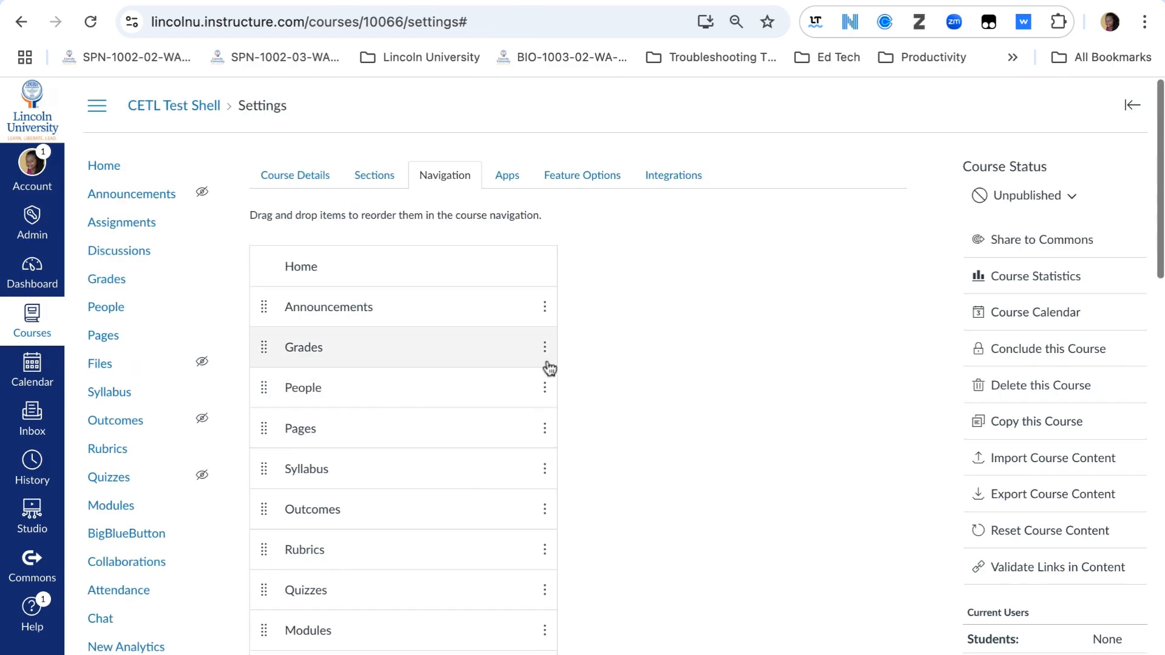
{"action": "left_click", "coordinate": [545, 429]}
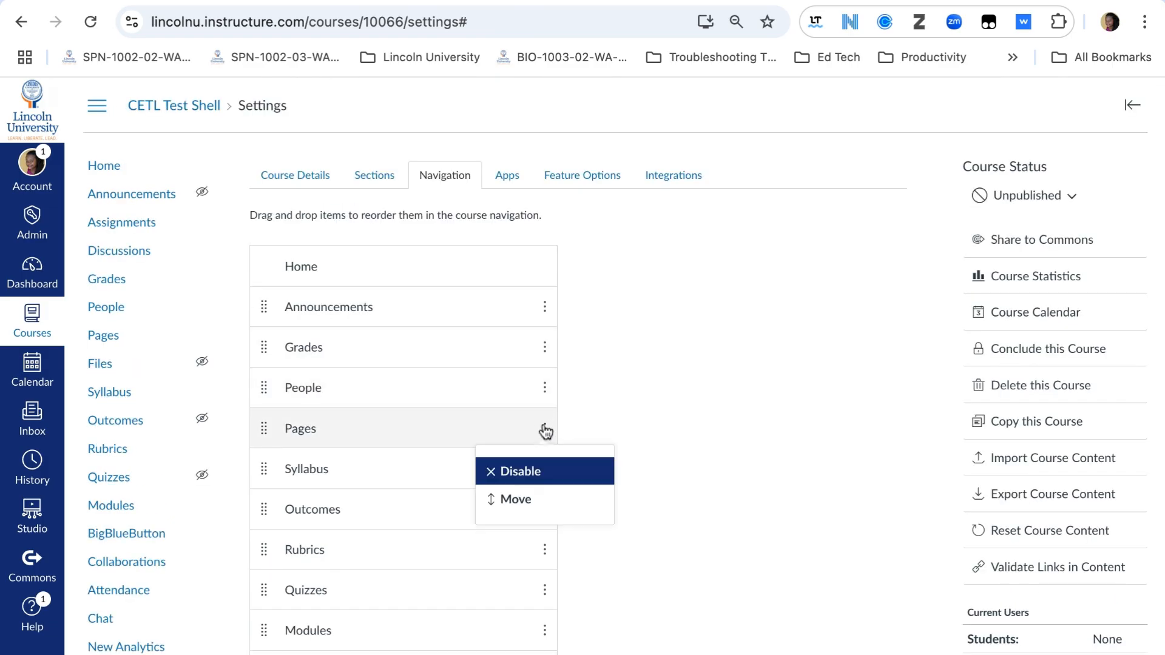
{"action": "left_click", "coordinate": [551, 477]}
- Disable Quizzes and move Modules directly below Home in the course navigation list
{"action": "scroll", "coordinate": [544, 442], "scroll_direction": "down", "scroll_amount": 2}
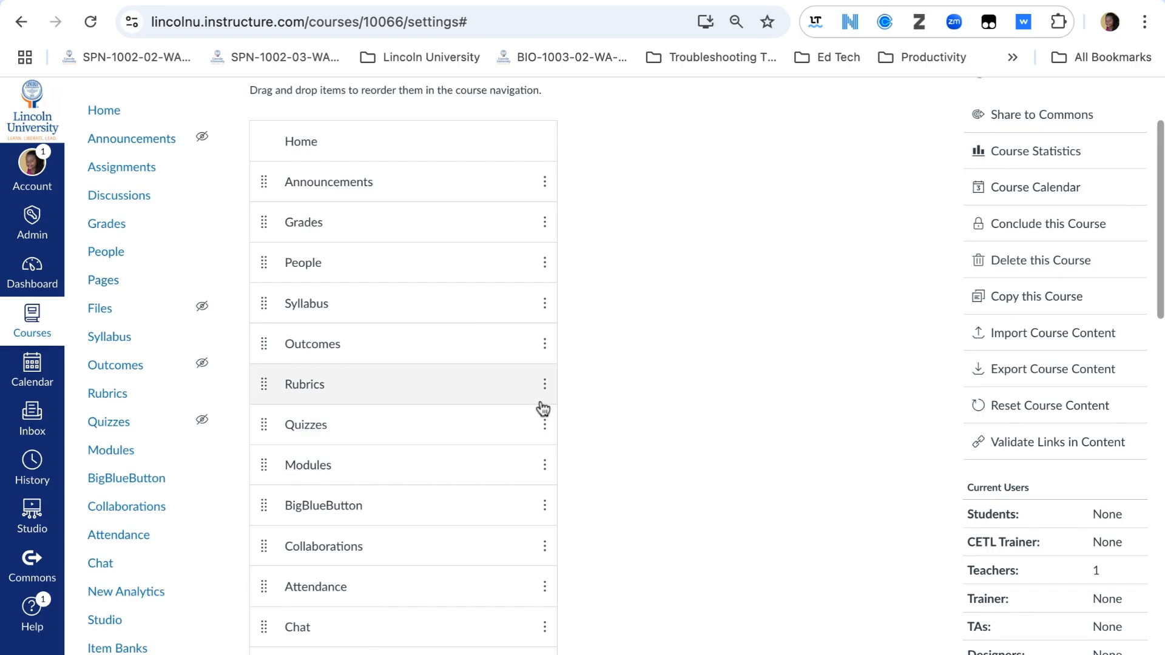
{"action": "left_click", "coordinate": [545, 435]}
{"action": "left_click", "coordinate": [547, 362]}
{"action": "scroll", "coordinate": [523, 380], "scroll_direction": "up", "scroll_amount": 2}
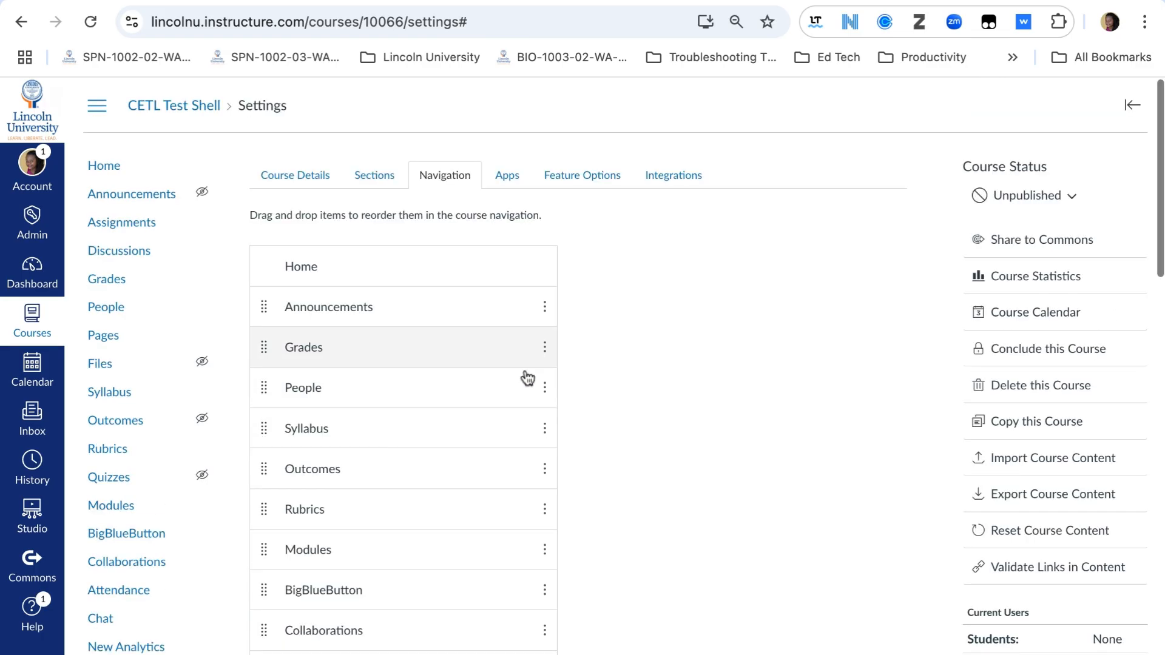
{"action": "left_click_drag", "start_coordinate": [276, 551], "coordinate": [264, 431]}
- Disable the BigBlueButton and Chat items in the course navigation list
{"action": "scroll", "coordinate": [448, 479], "scroll_direction": "down", "scroll_amount": 7}
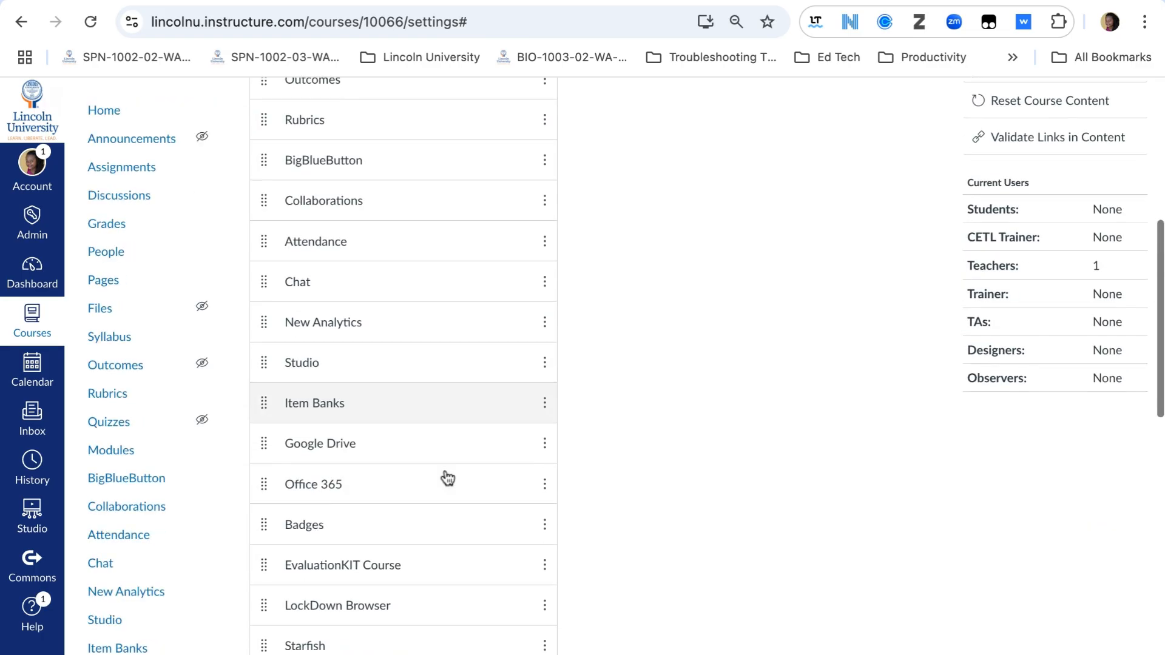
{"action": "left_click", "coordinate": [543, 160]}
{"action": "left_click", "coordinate": [534, 200]}
{"action": "scroll", "coordinate": [520, 385], "scroll_direction": "down", "scroll_amount": 4}
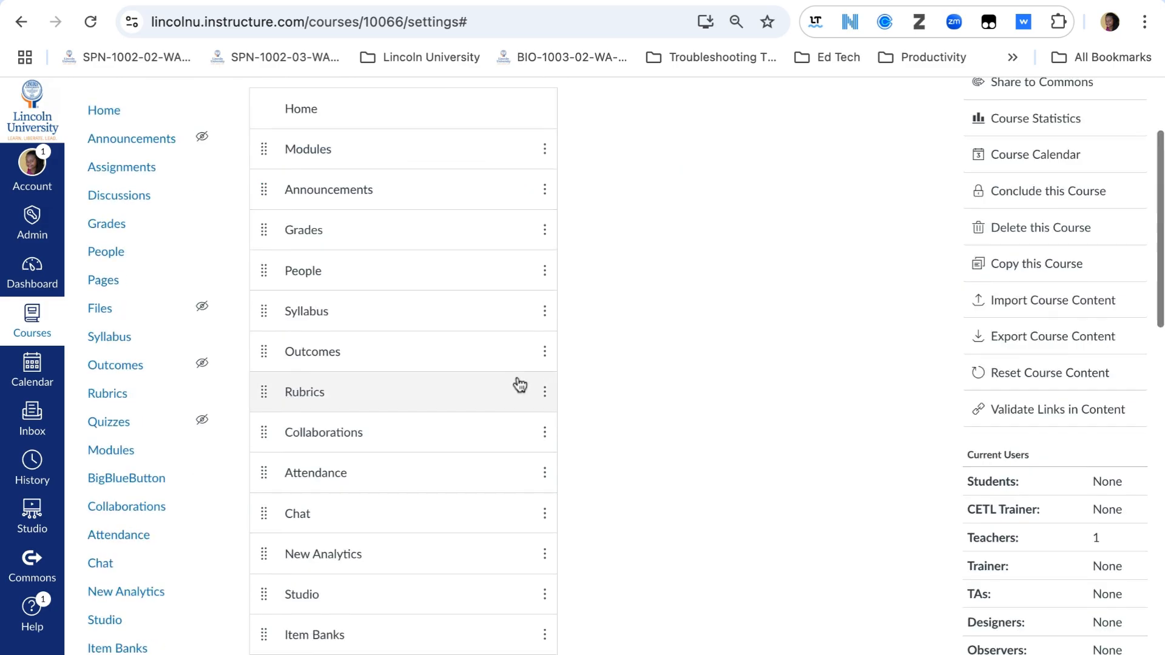
{"action": "scroll", "coordinate": [520, 385], "scroll_direction": "down", "scroll_amount": 2}
{"action": "left_click", "coordinate": [543, 334]}
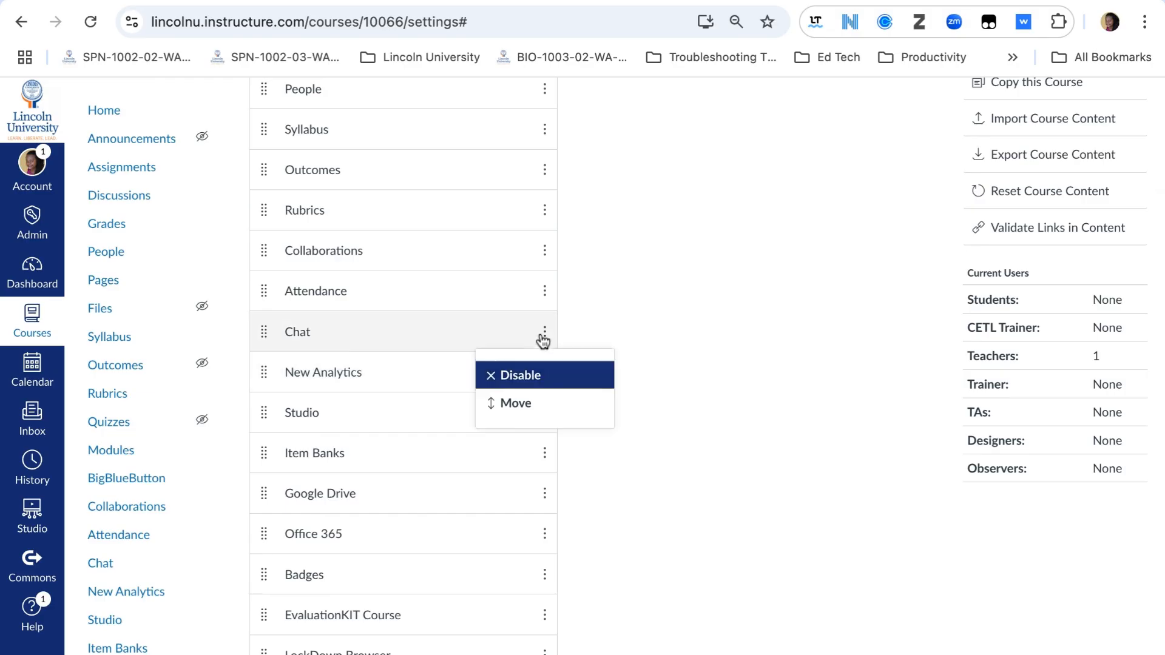
{"action": "left_click", "coordinate": [538, 376]}
- Disable the Google Drive and Office 365 items in the course navigation list
{"action": "scroll", "coordinate": [534, 397], "scroll_direction": "down", "scroll_amount": 5}
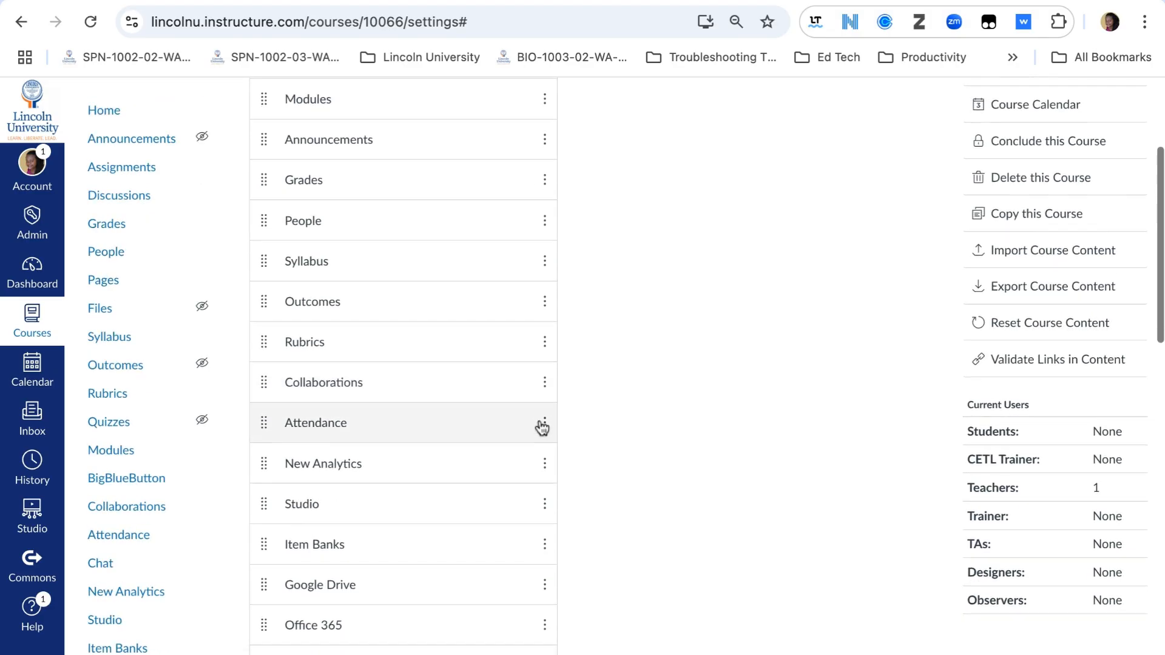
{"action": "left_click", "coordinate": [545, 462]}
{"action": "left_click", "coordinate": [551, 391]}
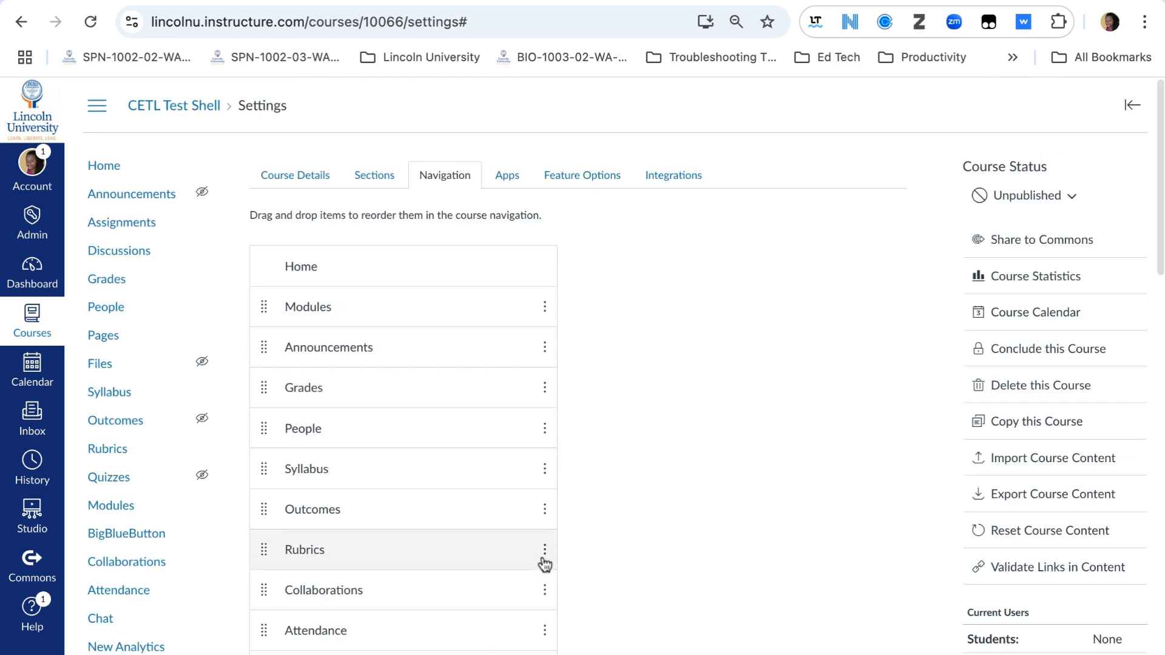
{"action": "scroll", "coordinate": [546, 570], "scroll_direction": "down", "scroll_amount": 4}
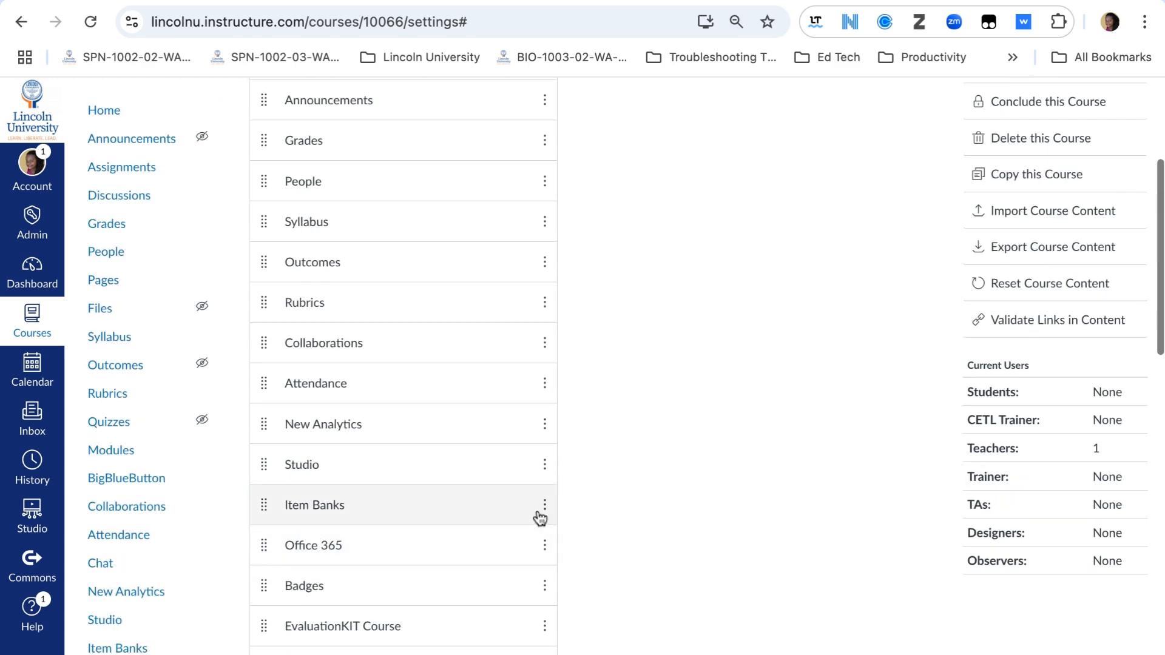
{"action": "left_click", "coordinate": [544, 546]}
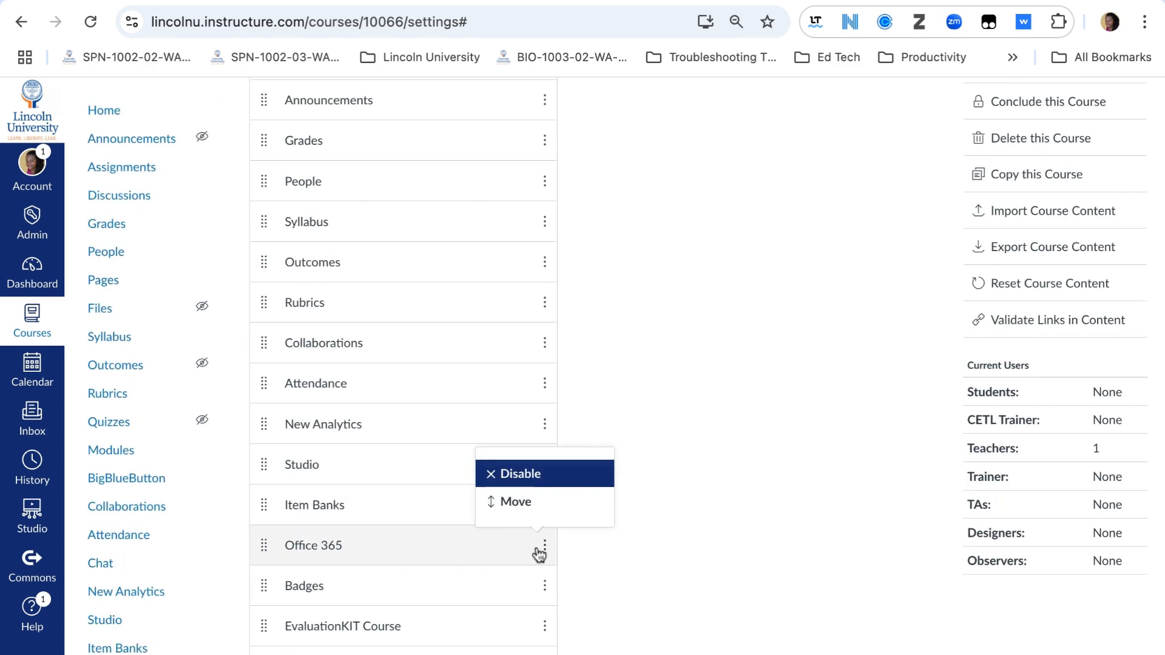
{"action": "left_click", "coordinate": [538, 482]}
- Save the course navigation changes and check the order of the links in the course menu
{"action": "scroll", "coordinate": [529, 578], "scroll_direction": "down", "scroll_amount": 20}
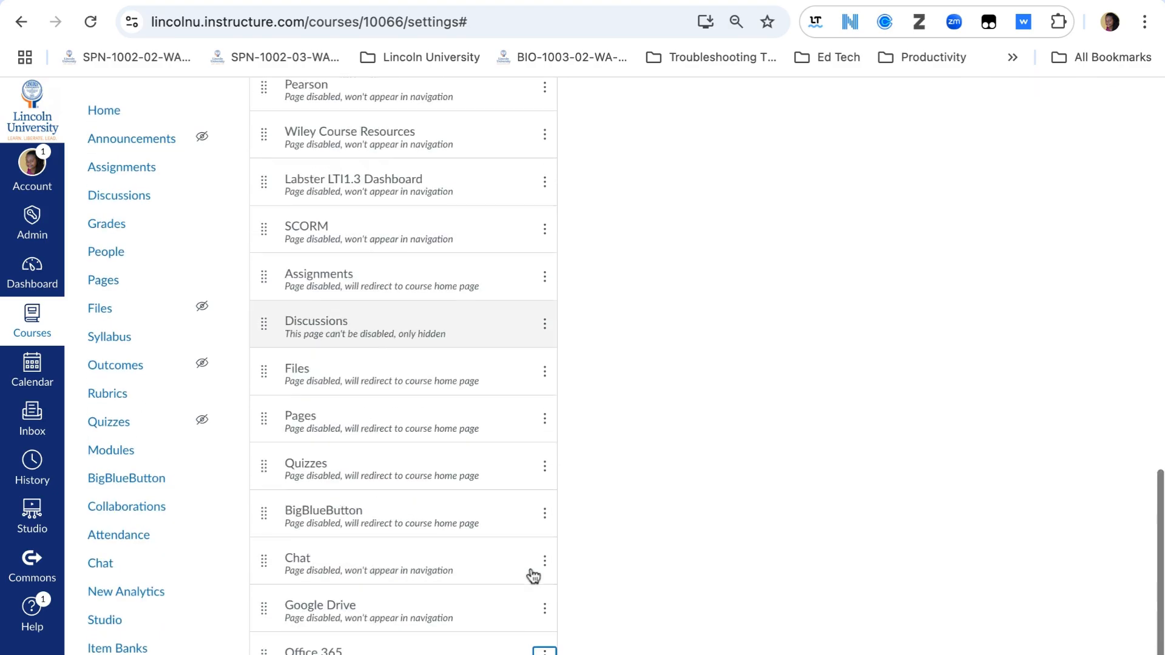
{"action": "left_click", "coordinate": [276, 624]}
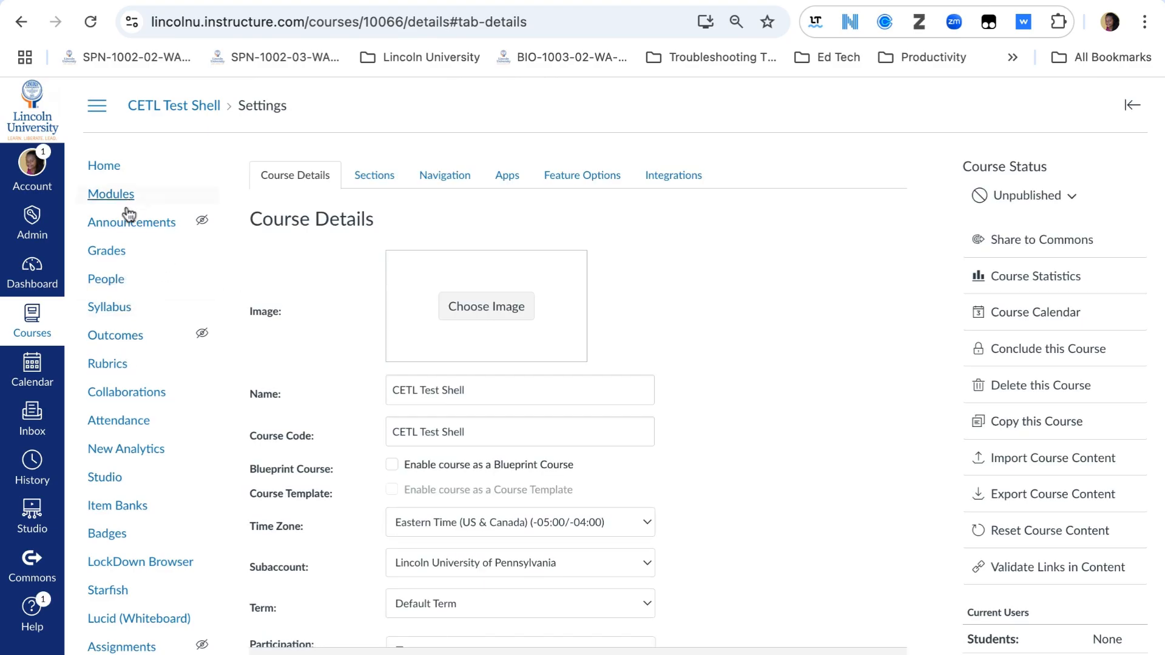
{"action": "scroll", "coordinate": [122, 371], "scroll_direction": "down", "scroll_amount": 1}
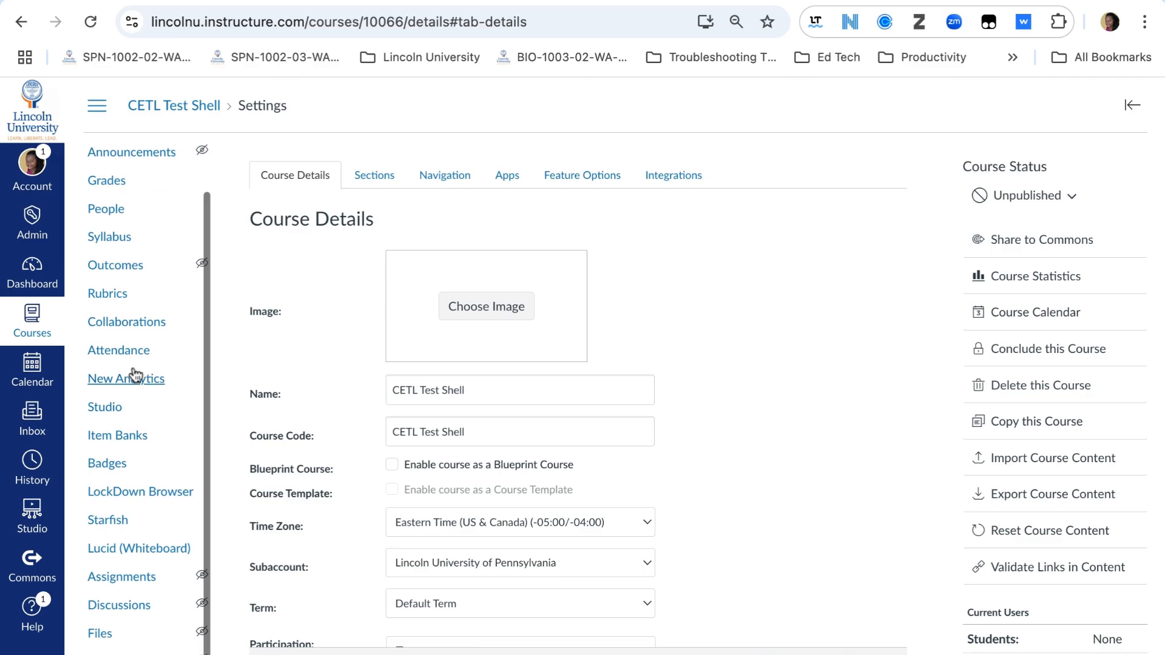
{"action": "scroll", "coordinate": [135, 375], "scroll_direction": "up", "scroll_amount": 1}
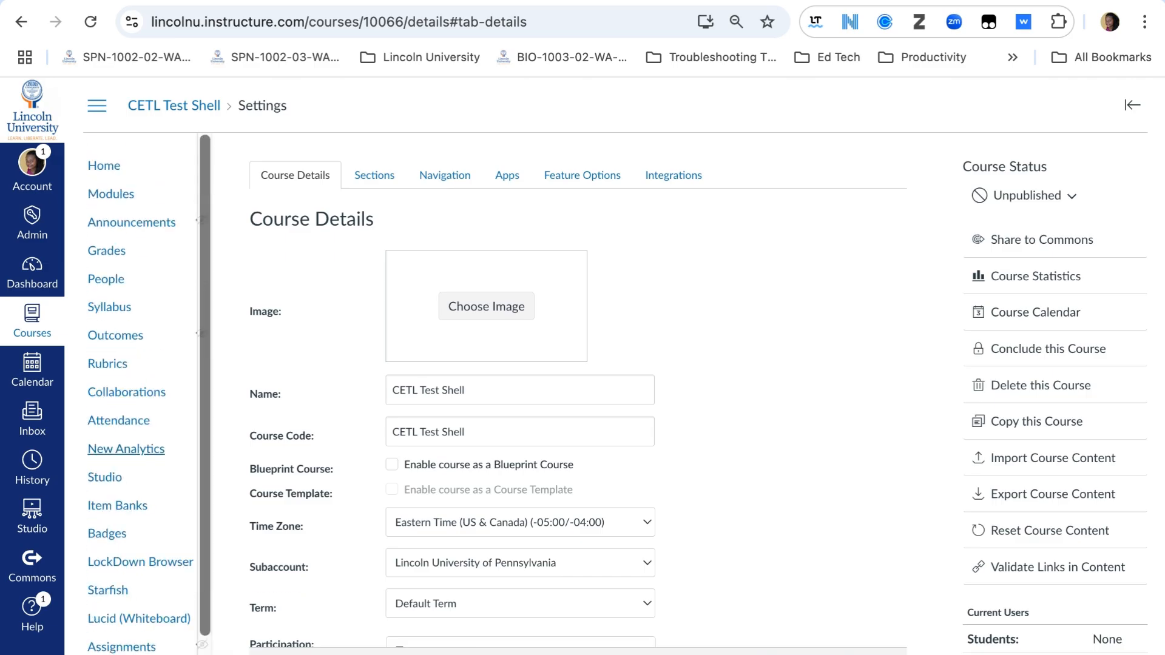
- Open the hidden Assignments page and look through its assignment groups
{"action": "left_click", "coordinate": [149, 647]}
{"action": "scroll", "coordinate": [449, 328], "scroll_direction": "down", "scroll_amount": 3}
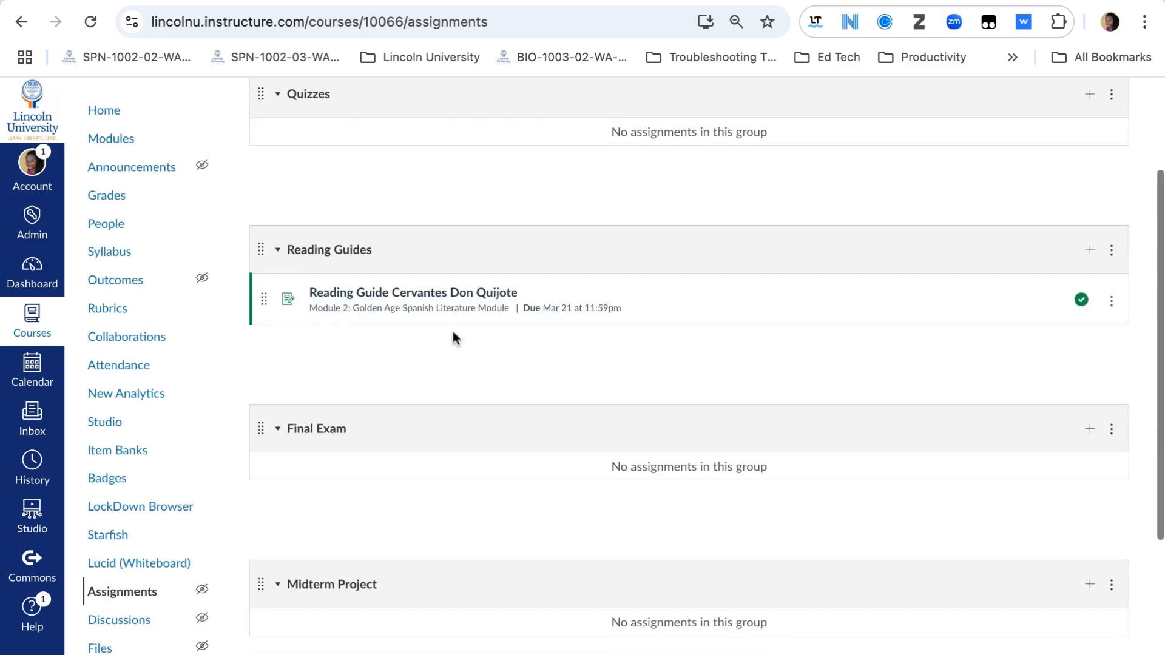
{"action": "scroll", "coordinate": [452, 334], "scroll_direction": "up", "scroll_amount": 3}
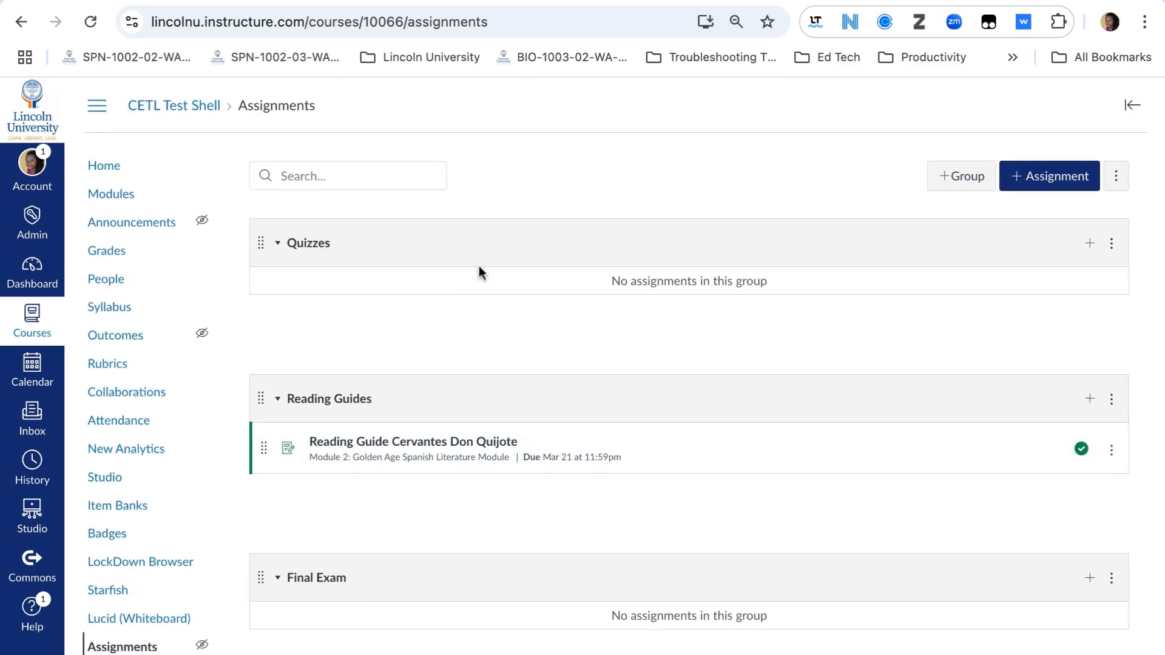
{"action": "scroll", "coordinate": [513, 519], "scroll_direction": "down", "scroll_amount": 2}
{"action": "scroll", "coordinate": [513, 520], "scroll_direction": "down", "scroll_amount": 3}
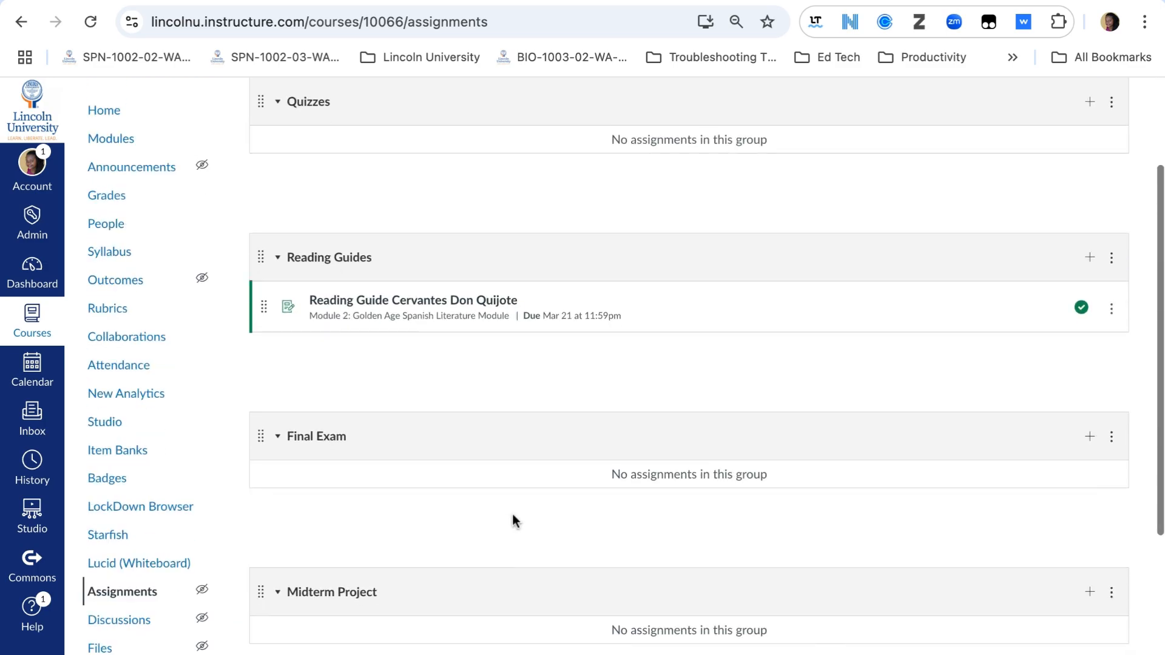
{"action": "scroll", "coordinate": [513, 519], "scroll_direction": "up", "scroll_amount": 5}
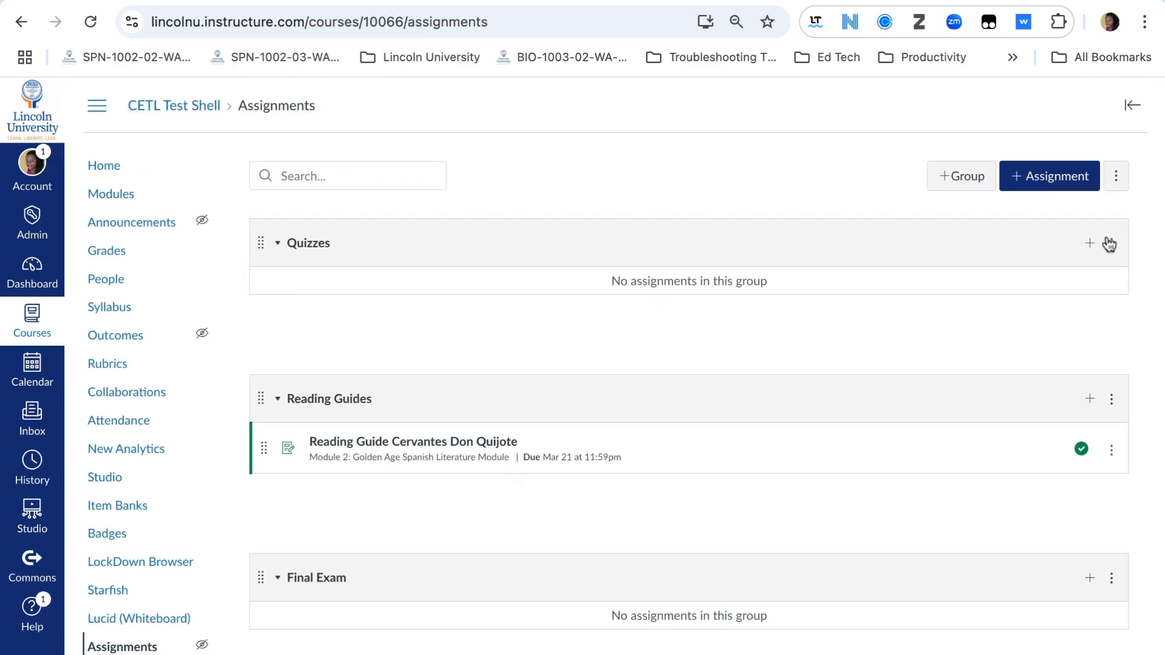
- Add an assignment group named Attendance and Participation and move it above the Quizzes group
{"action": "left_click", "coordinate": [974, 181]}
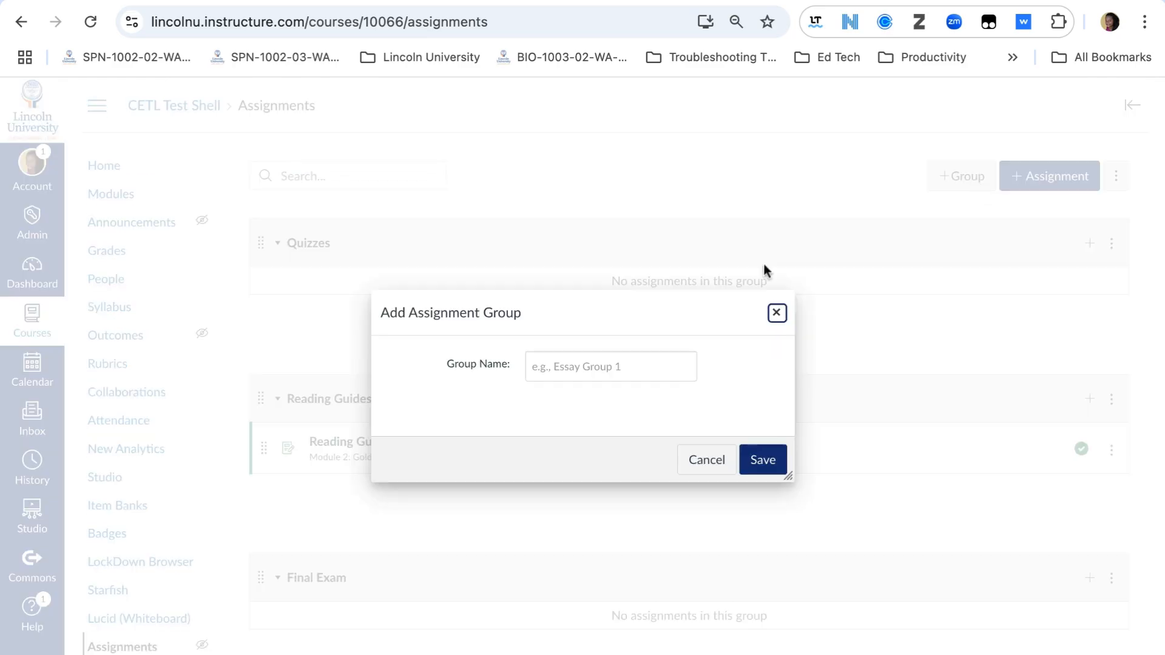
{"action": "left_click", "coordinate": [567, 369]}
{"action": "type", "text": "Attendance and Participation"}
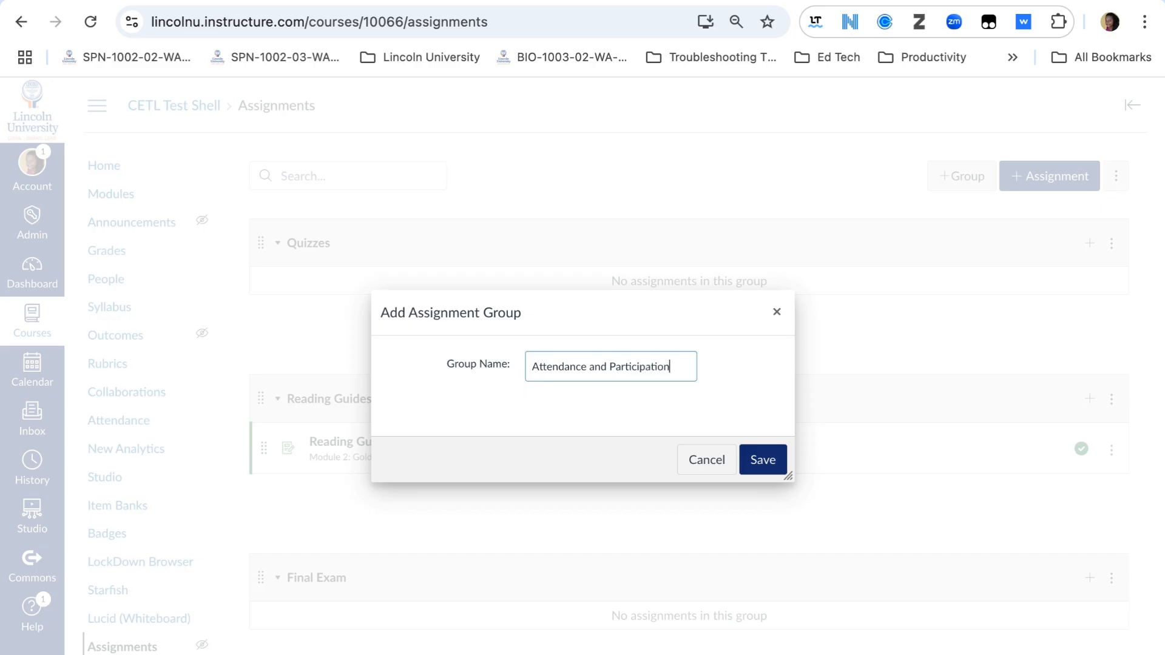
{"action": "key", "text": "Return"}
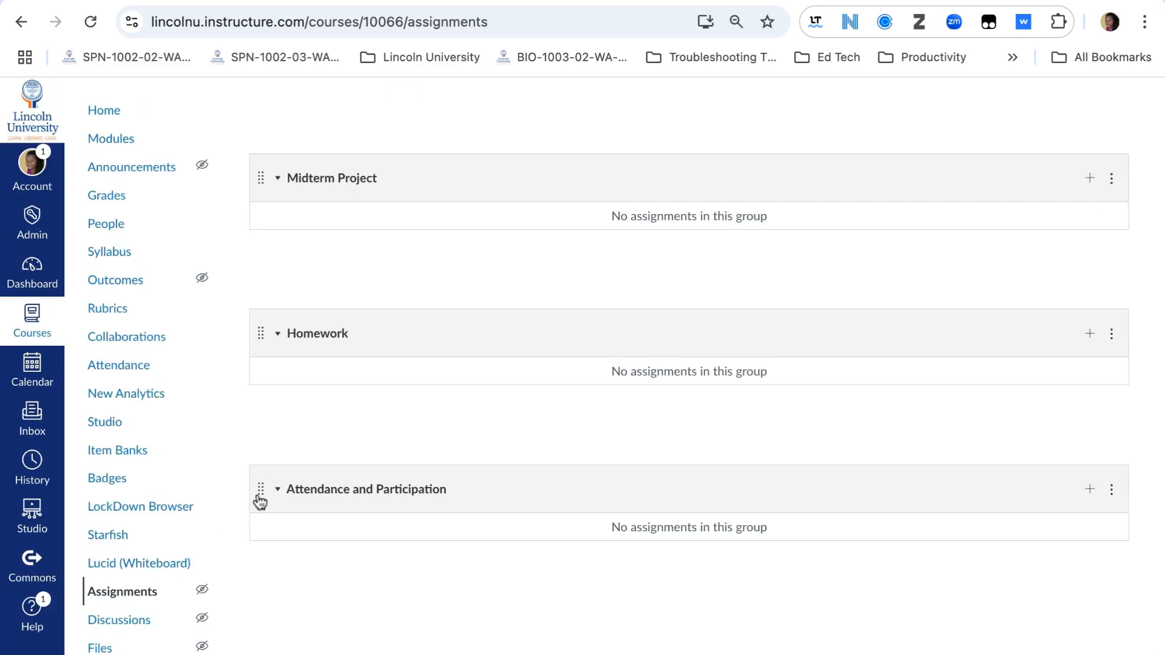
{"action": "left_click_drag", "start_coordinate": [260, 501], "coordinate": [290, 255]}
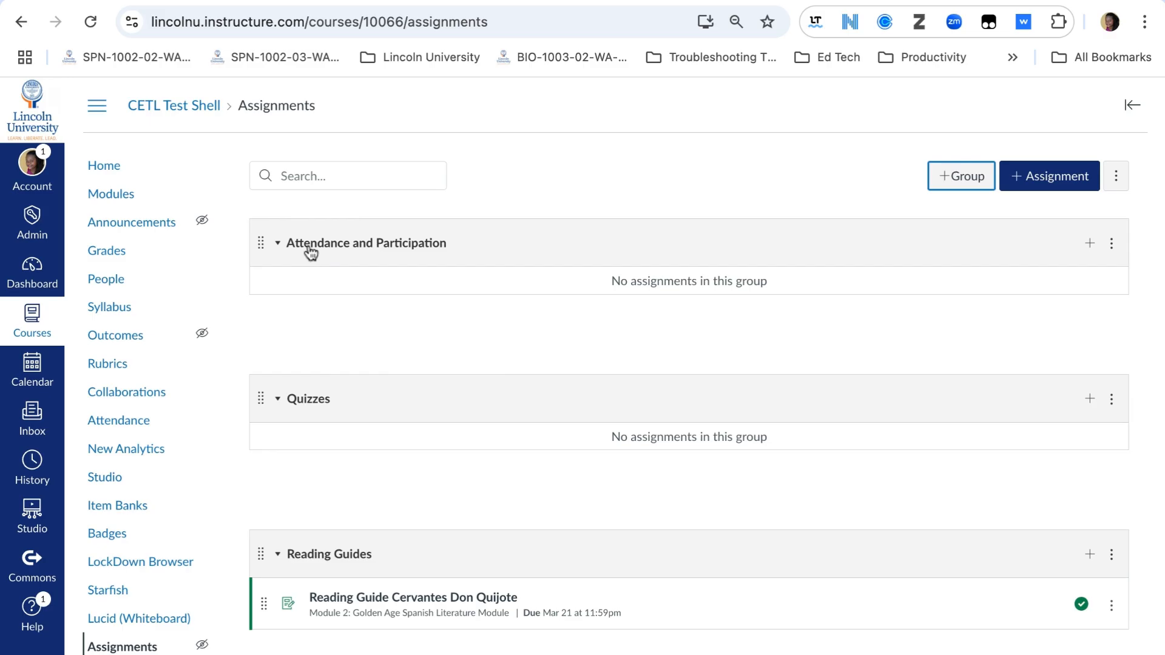
- View the Roll Call page of the course's Attendance tool and return to the Assignments page
{"action": "left_click", "coordinate": [134, 431]}
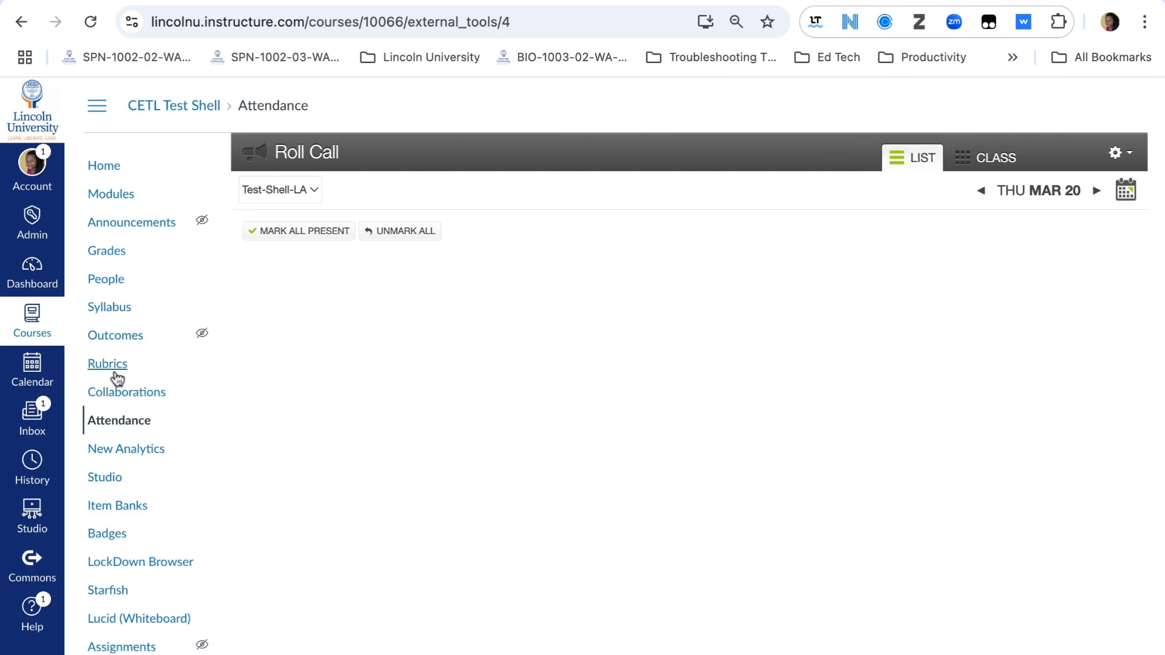
{"action": "scroll", "coordinate": [122, 570], "scroll_direction": "down", "scroll_amount": 2}
{"action": "left_click", "coordinate": [127, 582]}
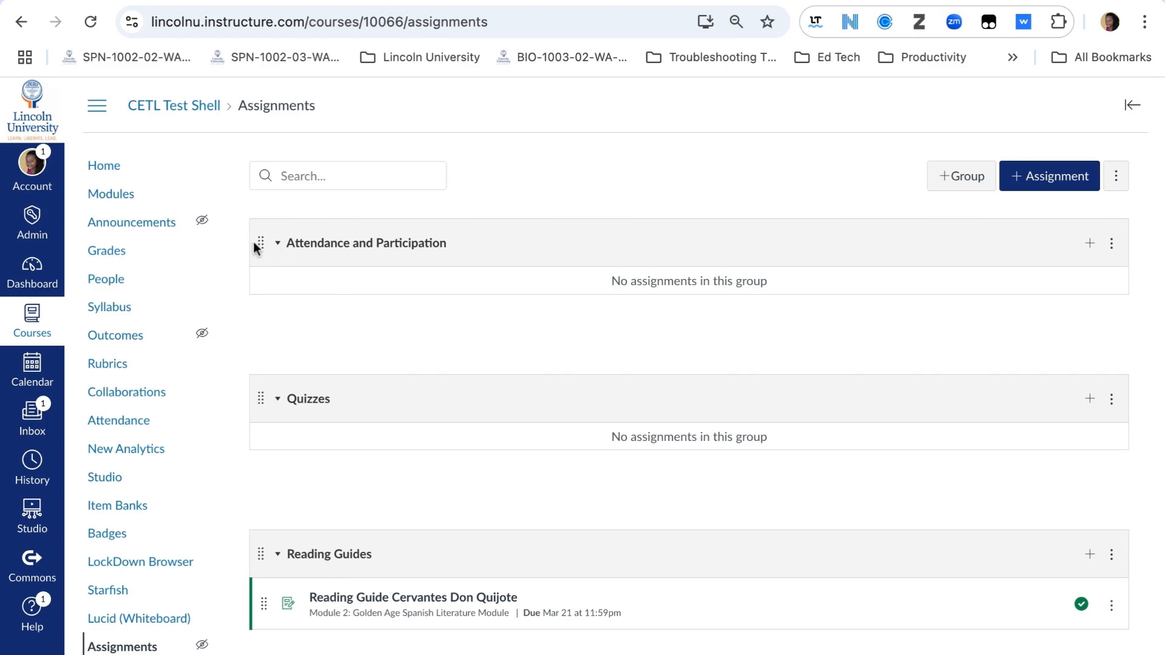
- Look through the order of the assignment groups from Attendance and Participation down to Homework
{"action": "mouse_move", "coordinate": [256, 244]}
{"action": "left_mouse_down"}
{"action": "mouse_move", "coordinate": [259, 466]}
{"action": "mouse_move", "coordinate": [261, 246]}
{"action": "left_mouse_up"}
{"action": "scroll", "coordinate": [688, 271], "scroll_direction": "down", "scroll_amount": 1}
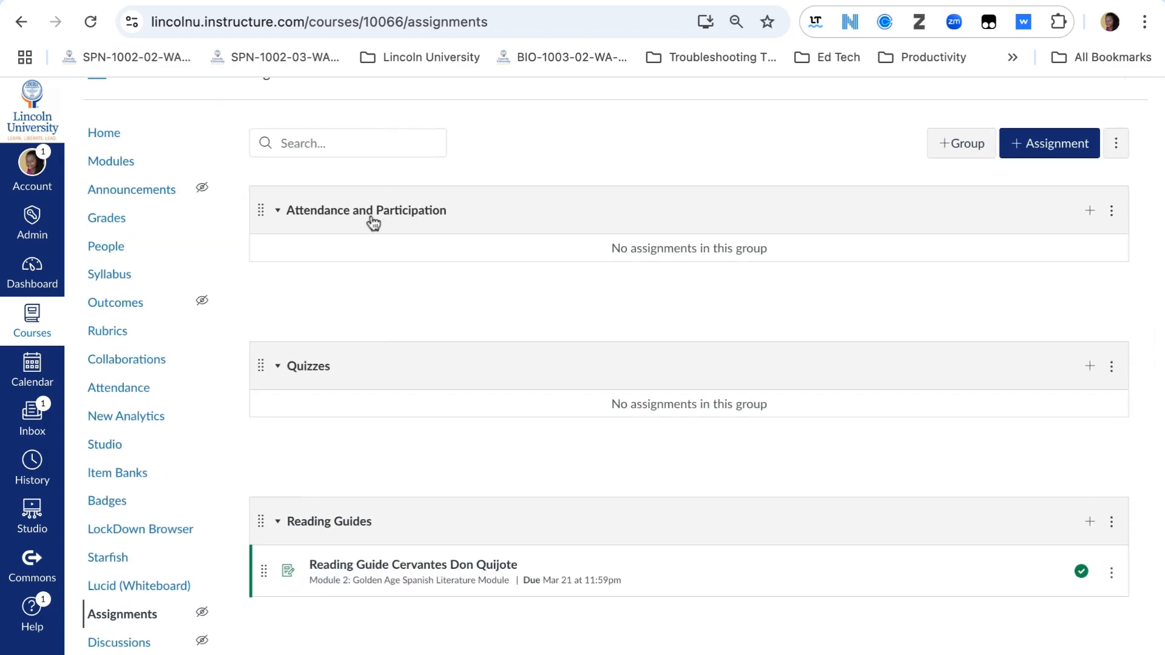
{"action": "scroll", "coordinate": [386, 380], "scroll_direction": "down", "scroll_amount": 3}
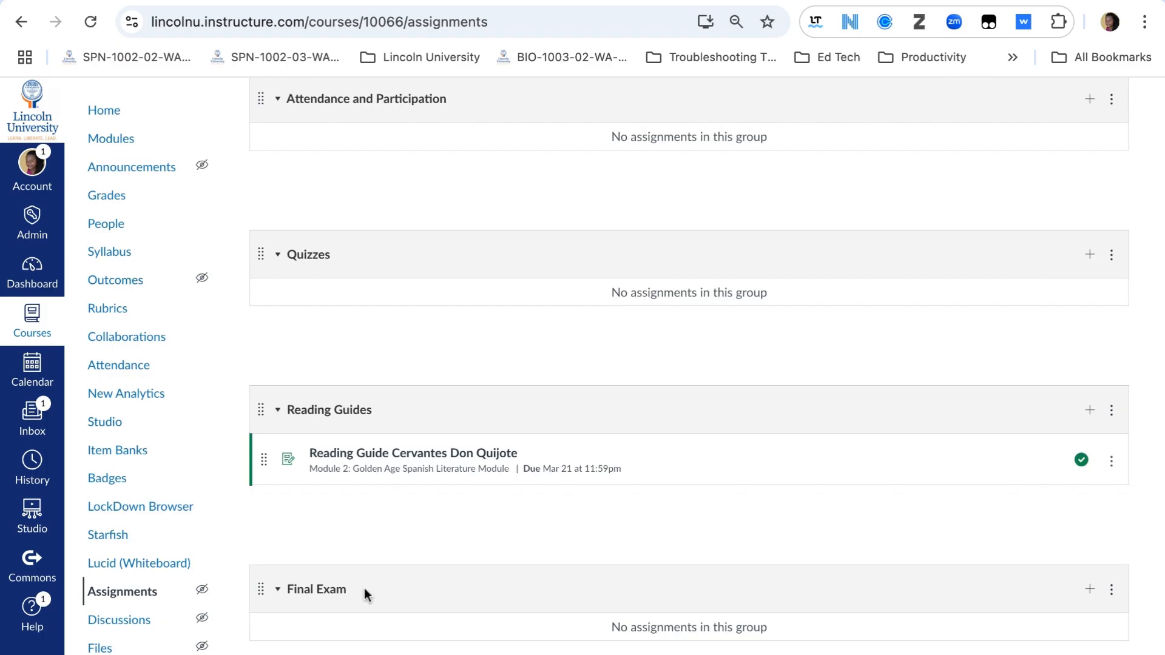
{"action": "scroll", "coordinate": [364, 590], "scroll_direction": "down", "scroll_amount": 5}
{"action": "scroll", "coordinate": [409, 526], "scroll_direction": "down", "scroll_amount": 2}
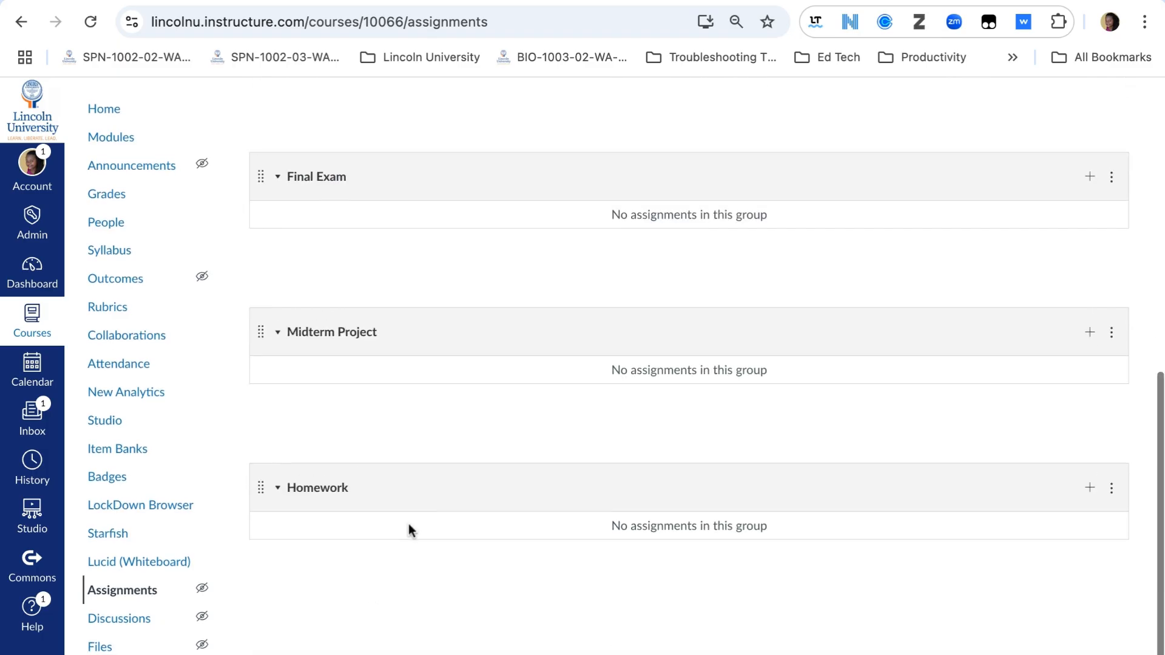
{"action": "scroll", "coordinate": [408, 531], "scroll_direction": "up", "scroll_amount": 10}
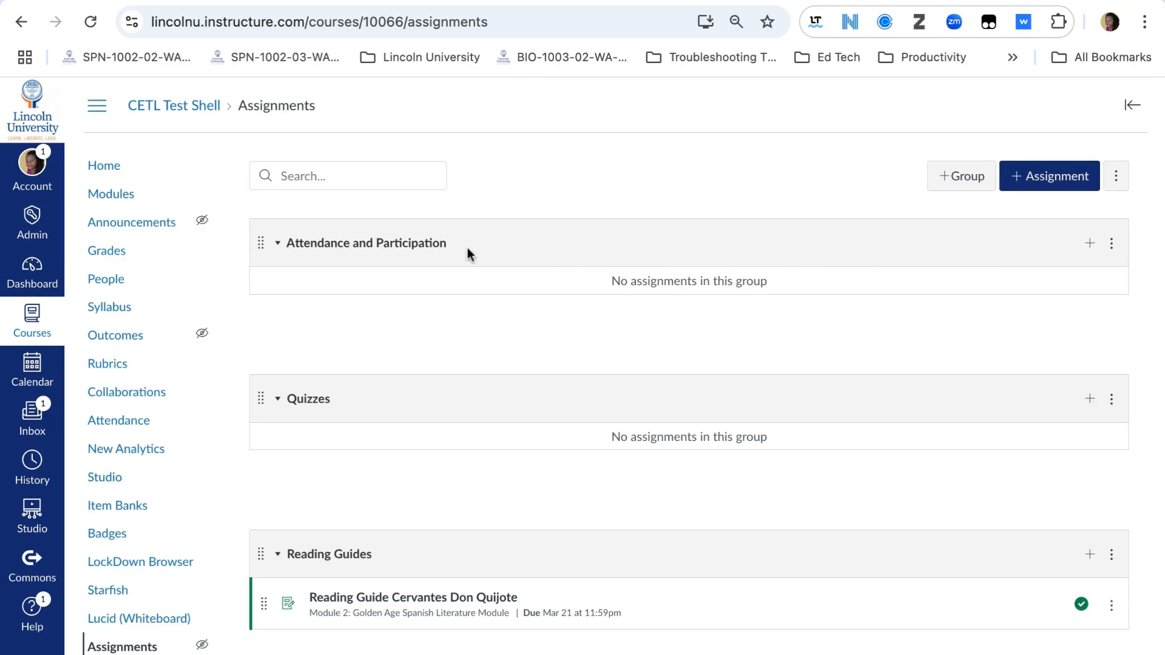
- Turn on weighting of the final grade based on assignment groups
{"action": "left_click", "coordinate": [1117, 182]}
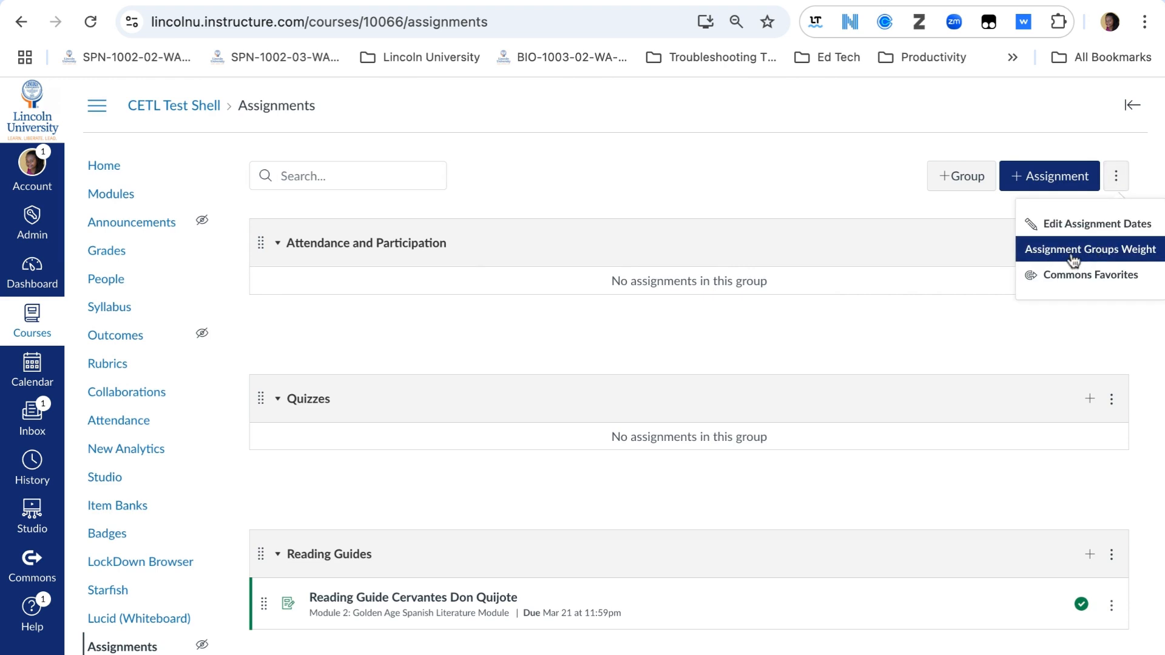
{"action": "left_click", "coordinate": [1100, 256]}
{"action": "left_click", "coordinate": [430, 264]}
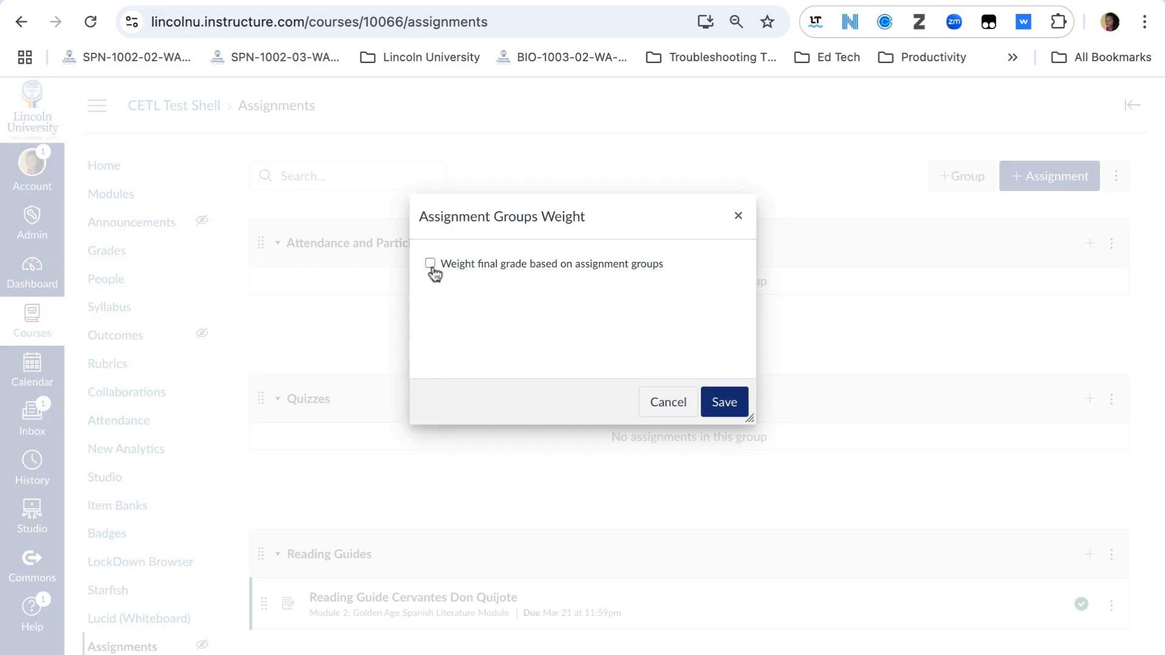
- Set the group weights to 10% for Attendance and Participation and 15% for Quizzes
{"action": "left_click", "coordinate": [693, 314]}
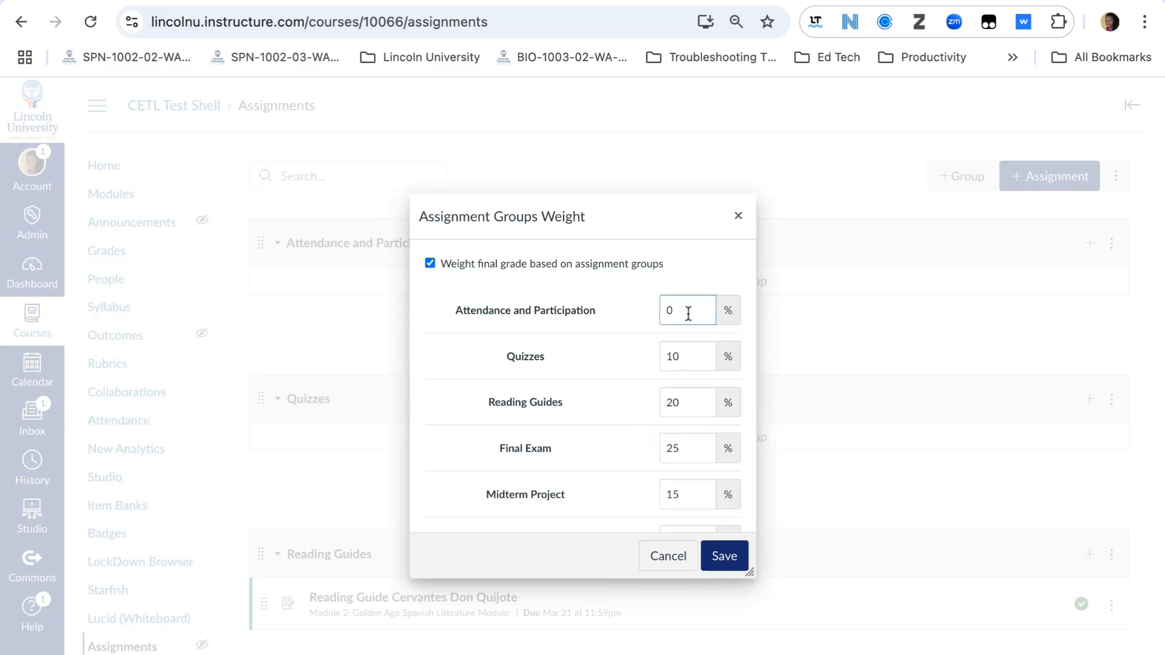
{"action": "type", "text": "3"}
{"action": "key", "text": "BackSpace"}
{"action": "key", "text": "BackSpace"}
{"action": "type", "text": "10"}
{"action": "key", "text": "Tab"}
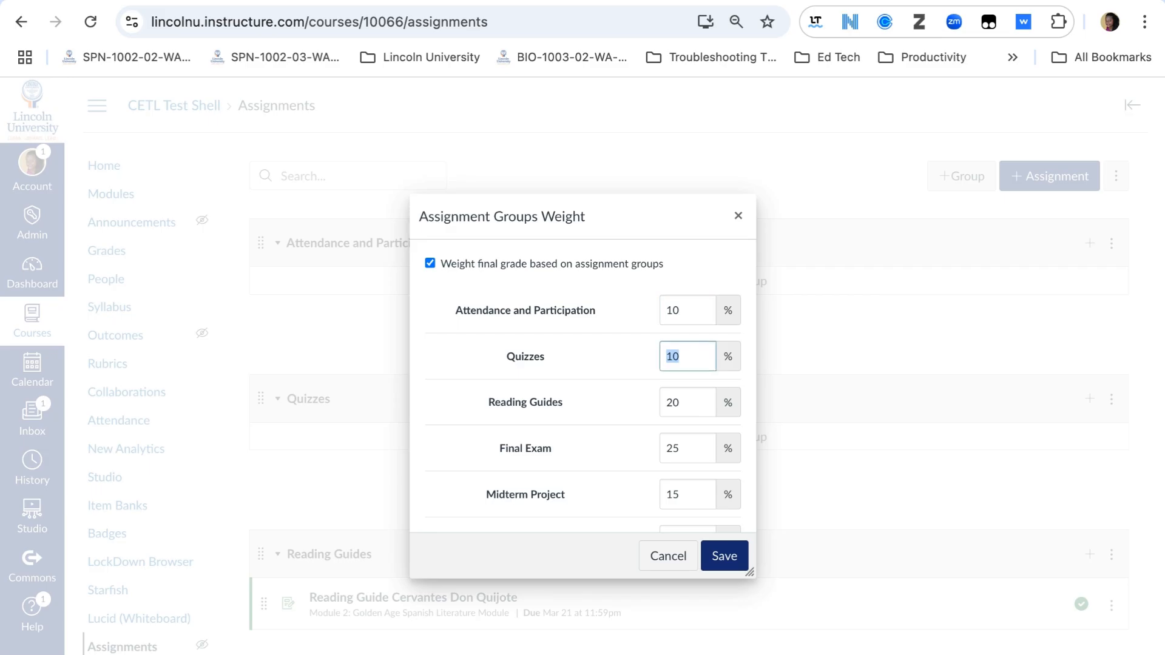
{"action": "type", "text": "15"}
{"action": "key", "text": "Tab"}
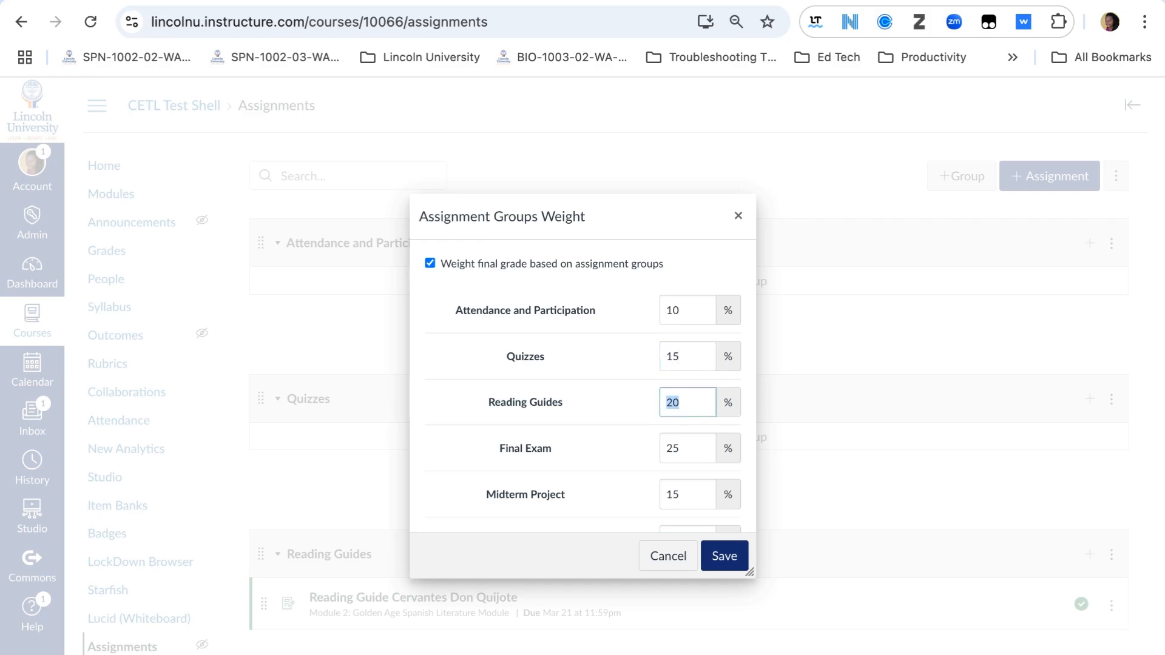
- Set the Final Exam group's weight to 20% and save the assignment group weights
{"action": "scroll", "coordinate": [582, 389], "scroll_direction": "down", "scroll_amount": 5}
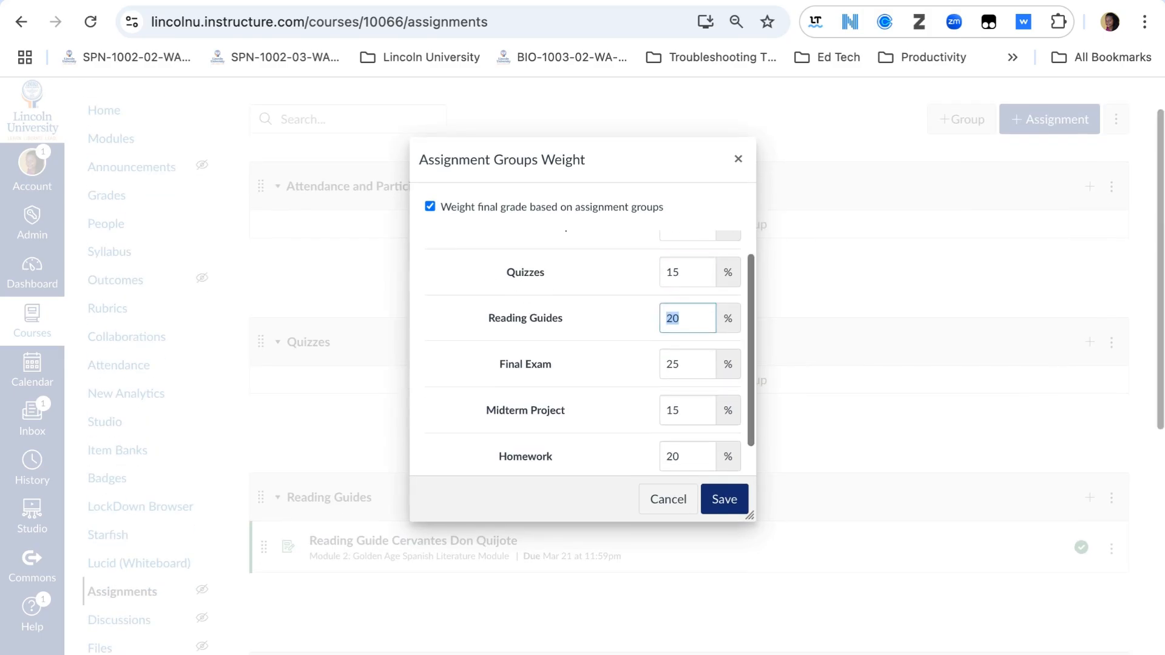
{"action": "scroll", "coordinate": [582, 352], "scroll_direction": "up", "scroll_amount": 2}
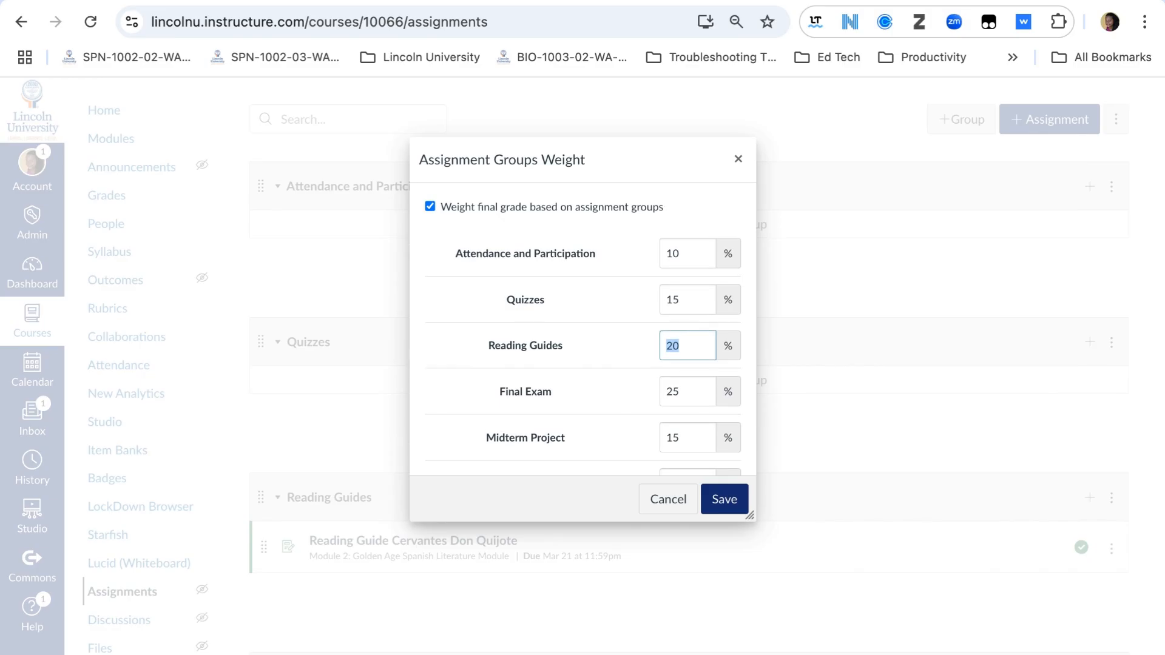
{"action": "left_click", "coordinate": [689, 301]}
{"action": "left_click", "coordinate": [672, 392]}
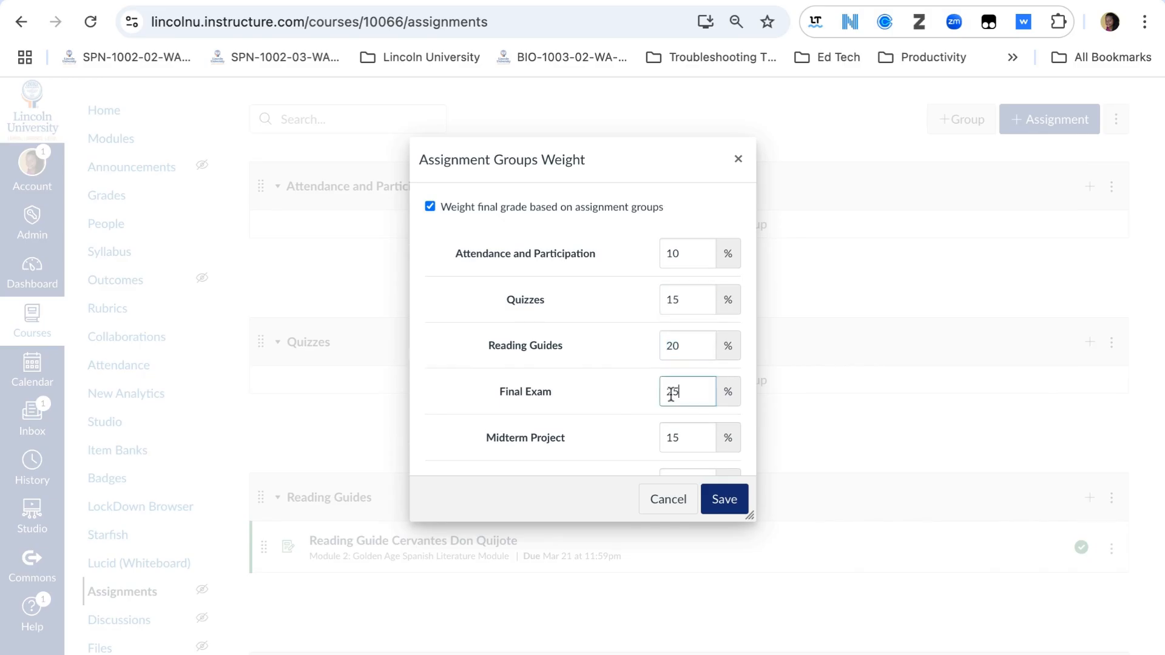
{"action": "key", "text": "BackSpace"}
{"action": "type", "text": "0"}
{"action": "scroll", "coordinate": [672, 394], "scroll_direction": "down", "scroll_amount": 1}
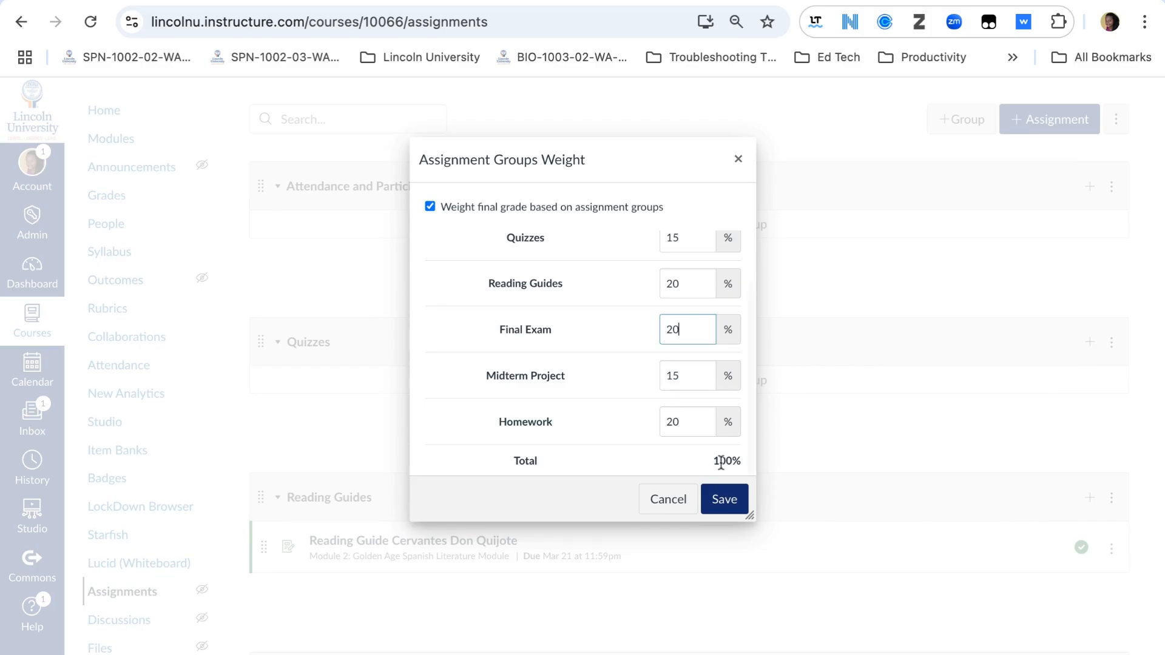
{"action": "left_click", "coordinate": [724, 501]}
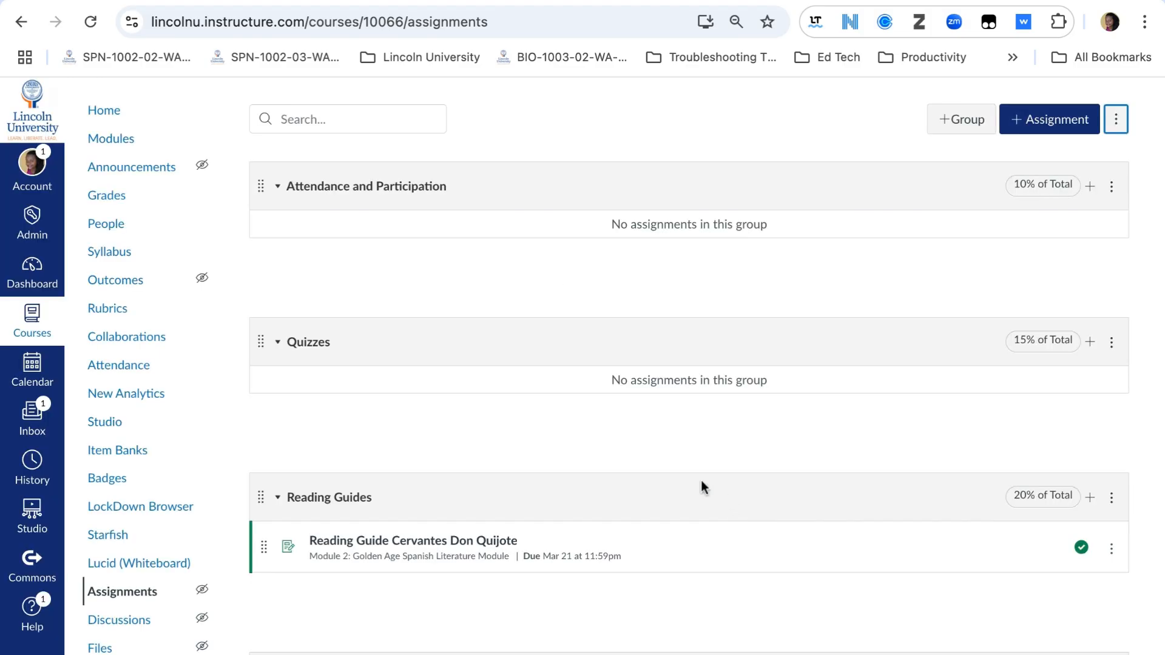
- Review the percentage of total assigned to each assignment group on the Assignments page
{"action": "scroll", "coordinate": [480, 405], "scroll_direction": "down", "scroll_amount": 8}
{"action": "scroll", "coordinate": [463, 364], "scroll_direction": "up", "scroll_amount": 2}
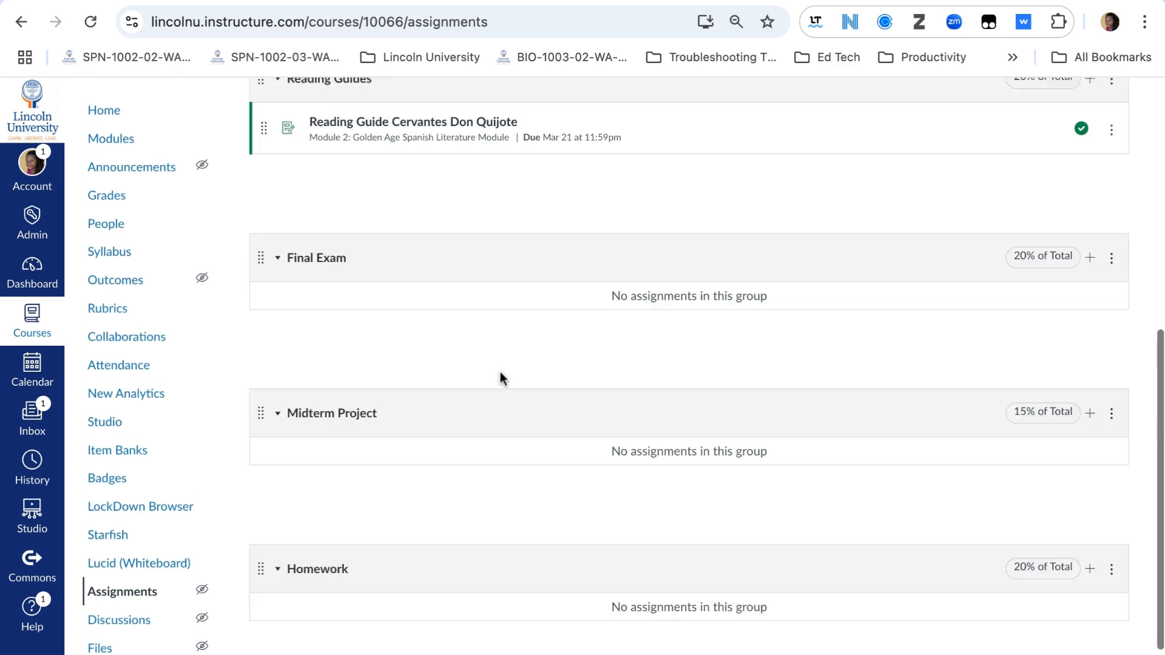
{"action": "scroll", "coordinate": [1024, 249], "scroll_direction": "up", "scroll_amount": 8}
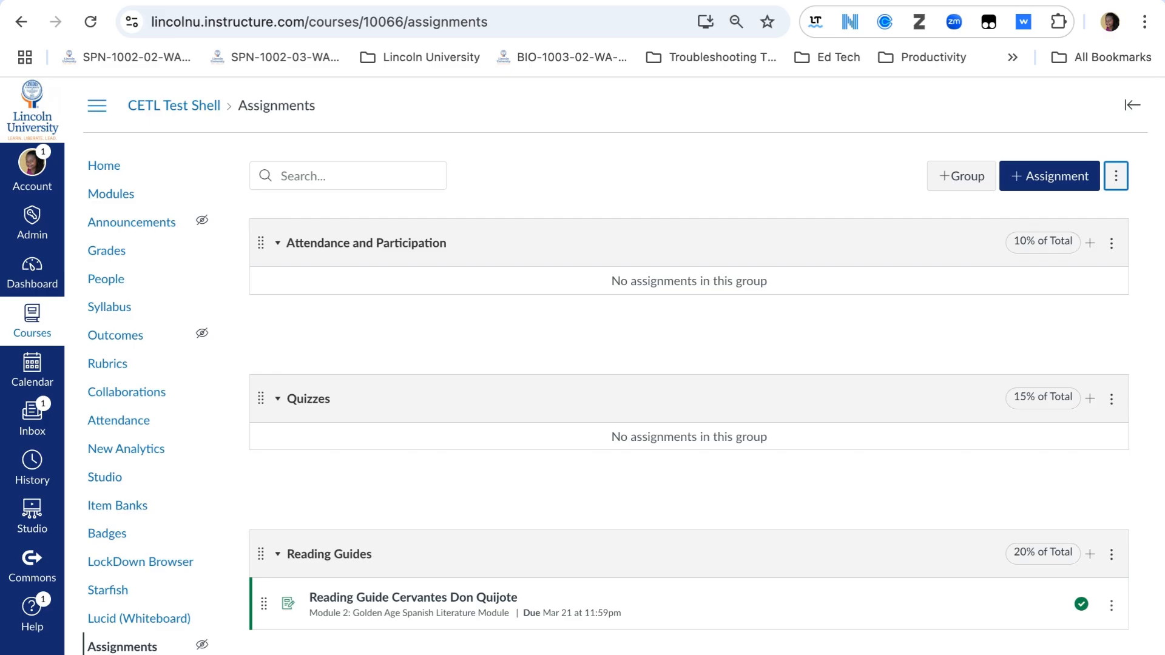
{"action": "scroll", "coordinate": [460, 403], "scroll_direction": "down", "scroll_amount": 1}
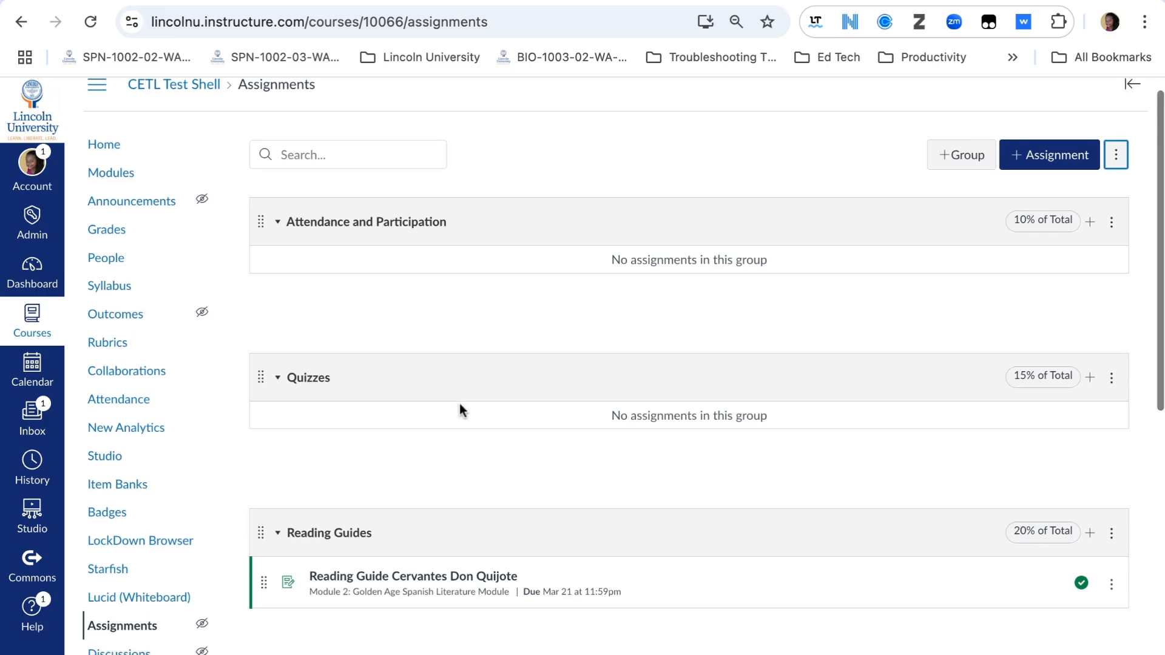
{"action": "scroll", "coordinate": [462, 403], "scroll_direction": "down", "scroll_amount": 3}
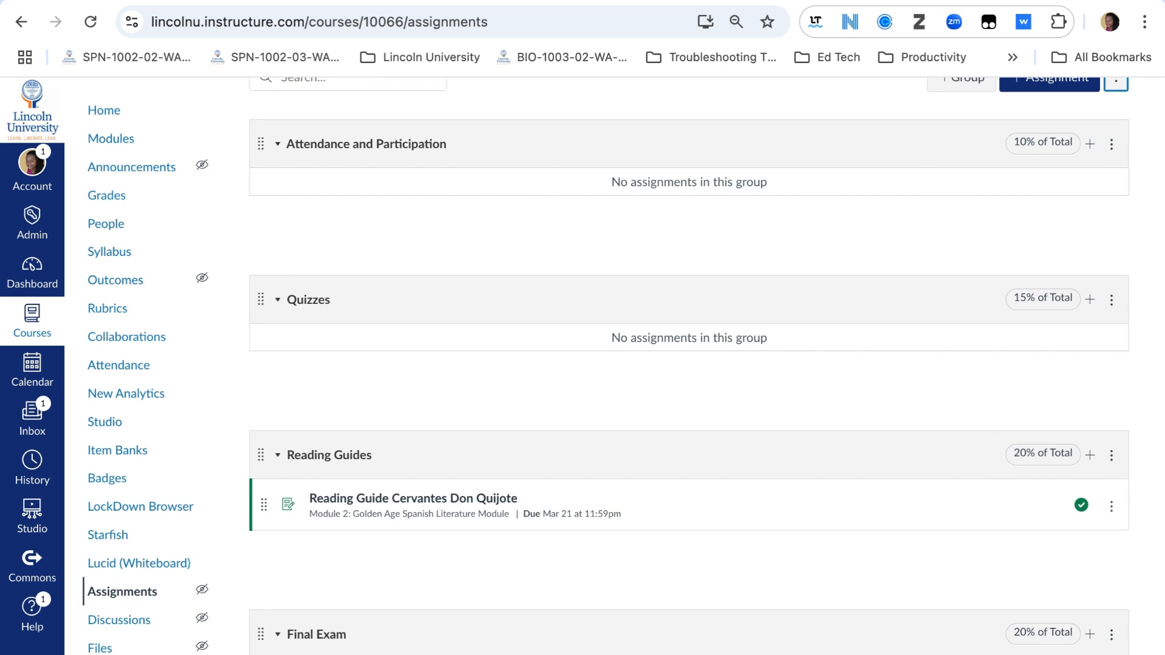
{"action": "scroll", "coordinate": [476, 367], "scroll_direction": "down", "scroll_amount": 1}
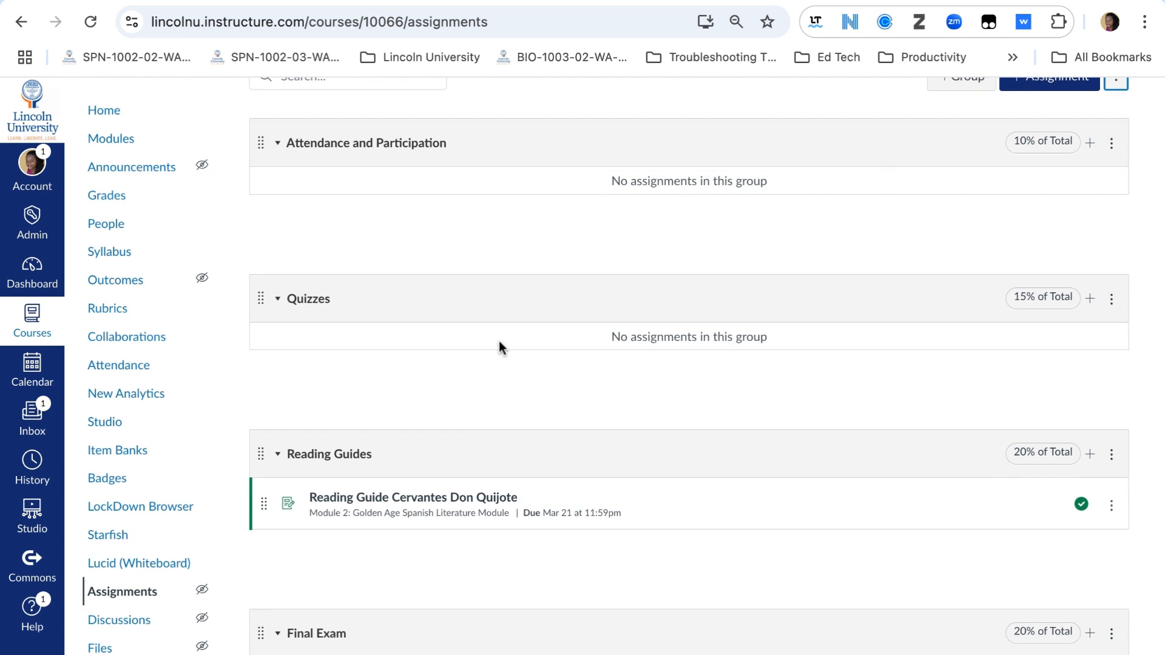
{"action": "left_click", "coordinate": [1017, 298]}
{"action": "scroll", "coordinate": [1028, 464], "scroll_direction": "down", "scroll_amount": 3}
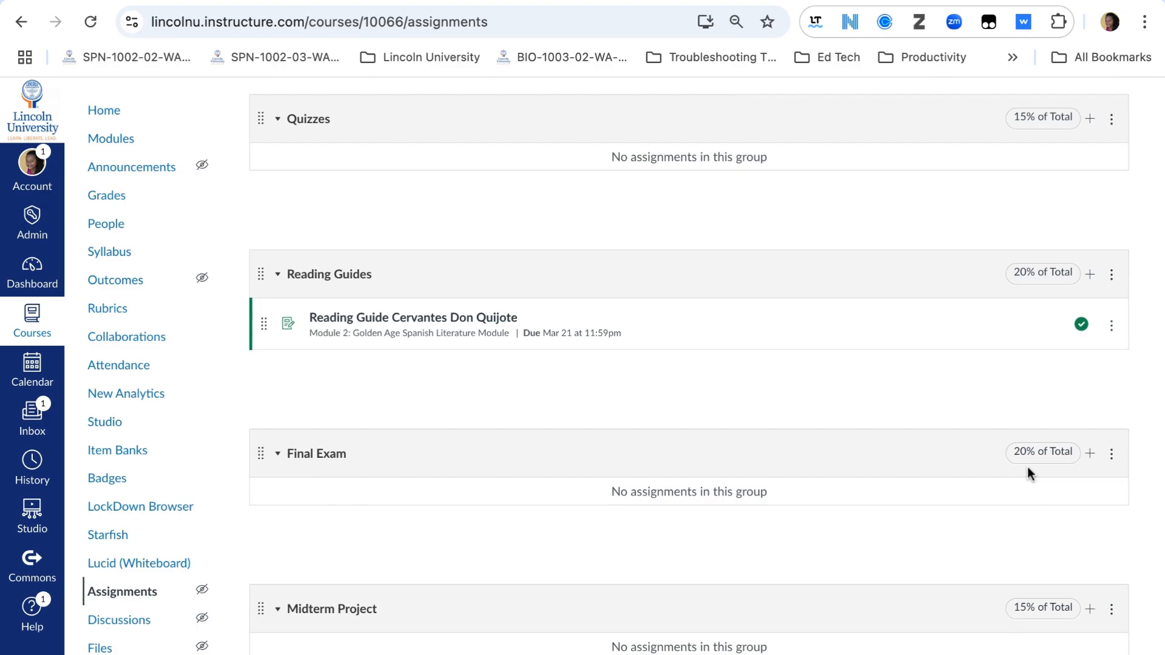
{"action": "scroll", "coordinate": [707, 366], "scroll_direction": "down", "scroll_amount": 1}
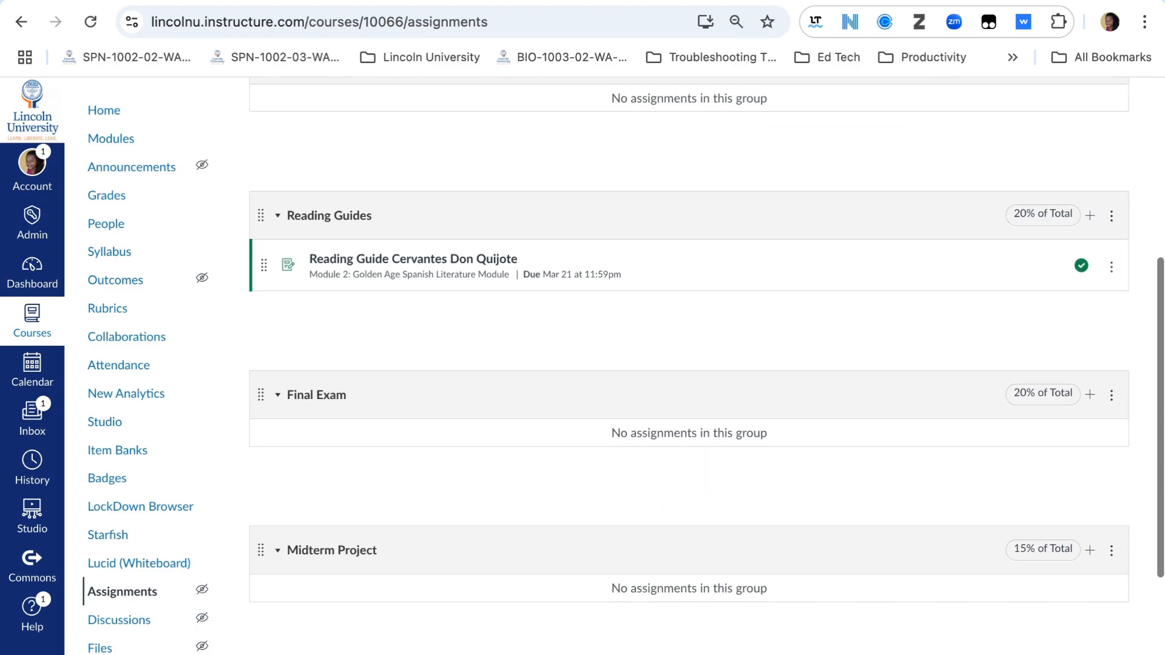
{"action": "scroll", "coordinate": [868, 467], "scroll_direction": "up", "scroll_amount": 5}
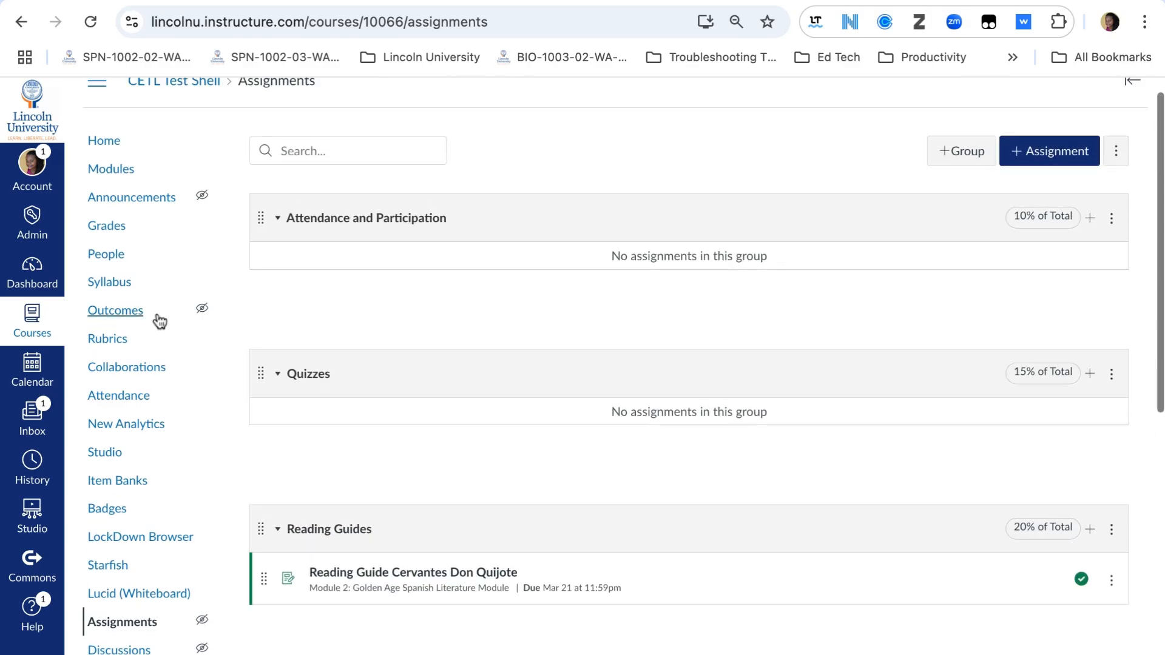
- Open the course gradebook and enter a grade of 5 for Test Student on the Reading Guide Cervantes assignment
{"action": "left_click", "coordinate": [119, 237]}
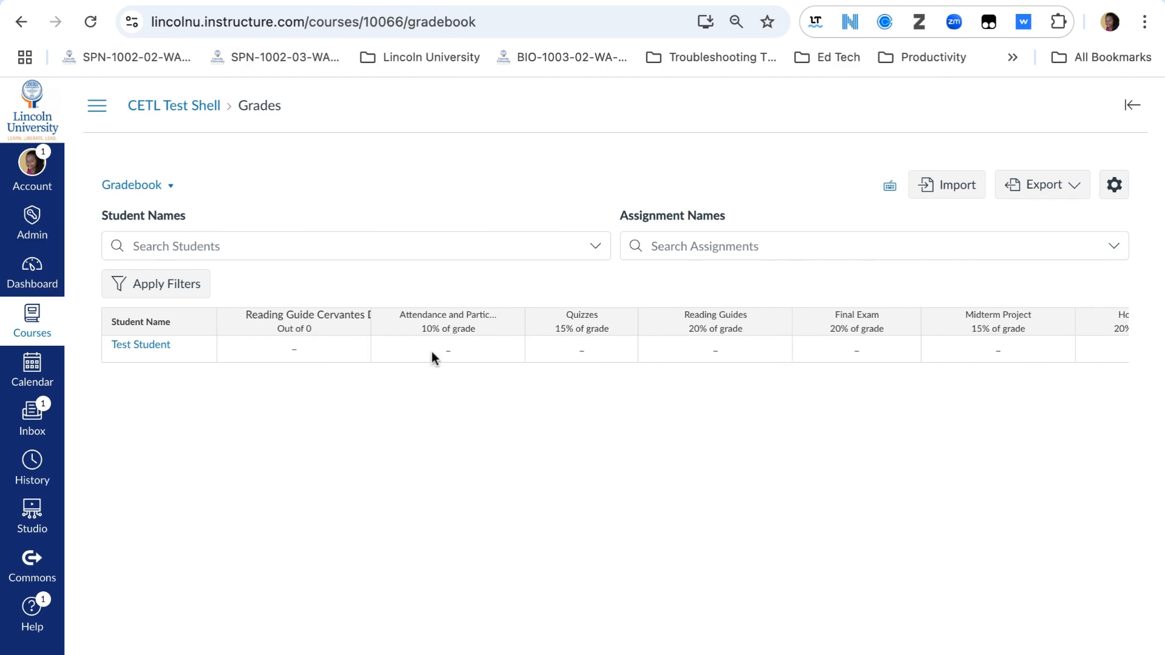
{"action": "left_click", "coordinate": [301, 351]}
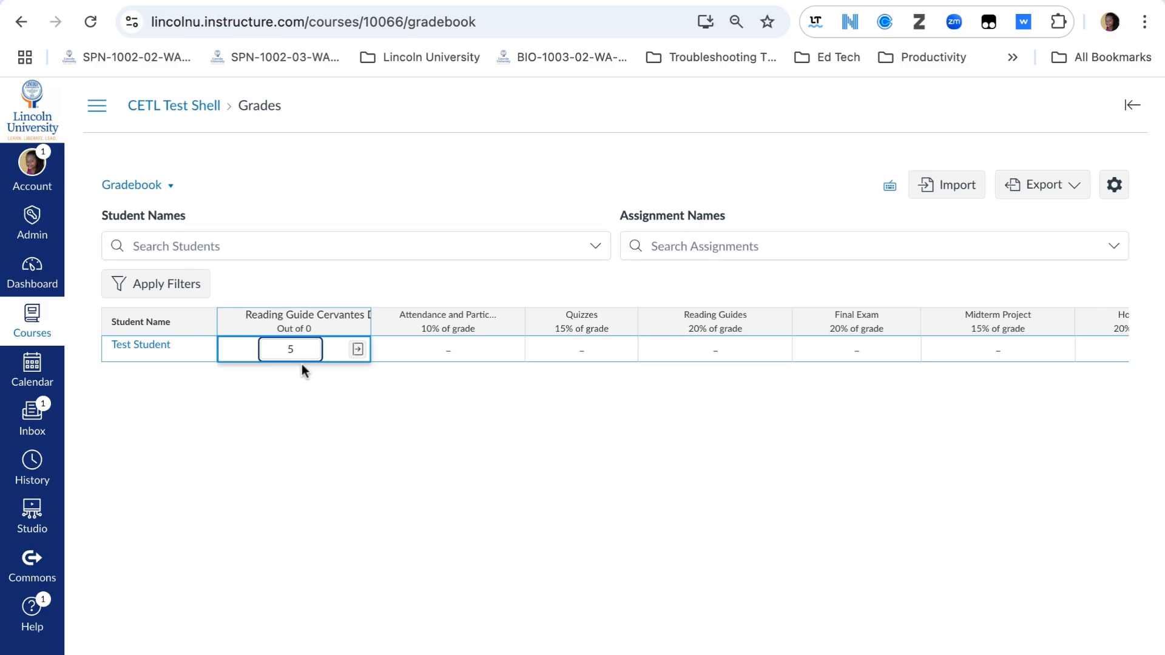
{"action": "key", "text": "Tab"}
- Examine Test Student's weighted group columns and the notice on the Total grade in the gradebook
{"action": "scroll", "coordinate": [519, 356], "scroll_direction": "right", "scroll_amount": 2}
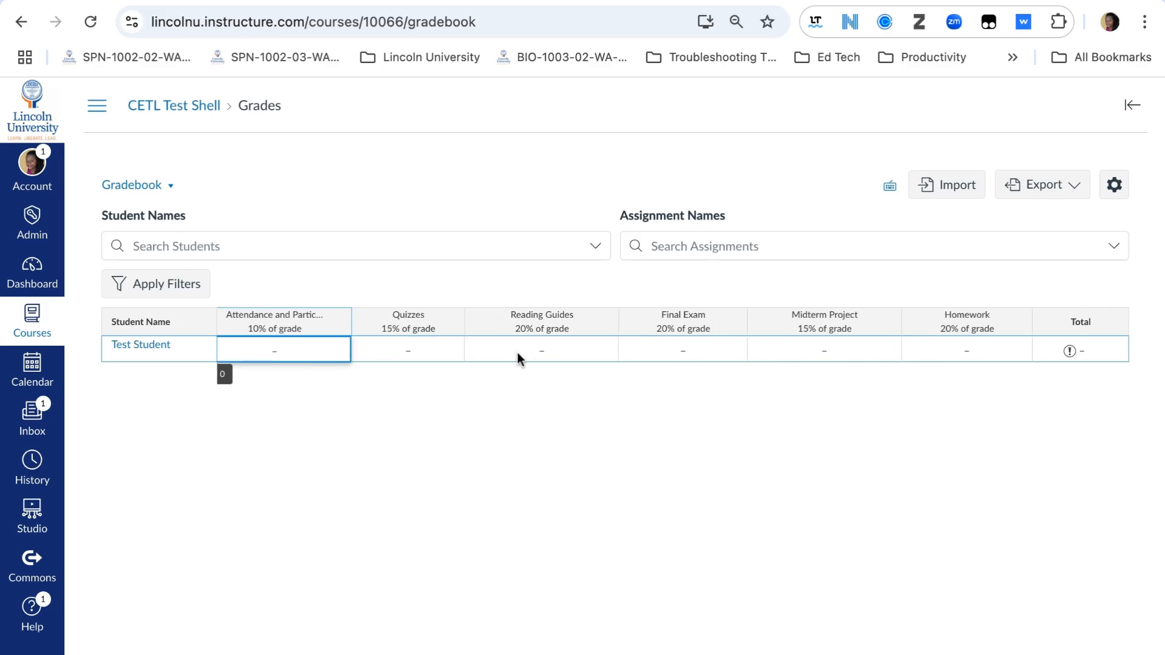
{"action": "scroll", "coordinate": [518, 356], "scroll_direction": "left", "scroll_amount": 1}
{"action": "scroll", "coordinate": [673, 349], "scroll_direction": "right", "scroll_amount": 2}
{"action": "scroll", "coordinate": [674, 349], "scroll_direction": "left", "scroll_amount": 2}
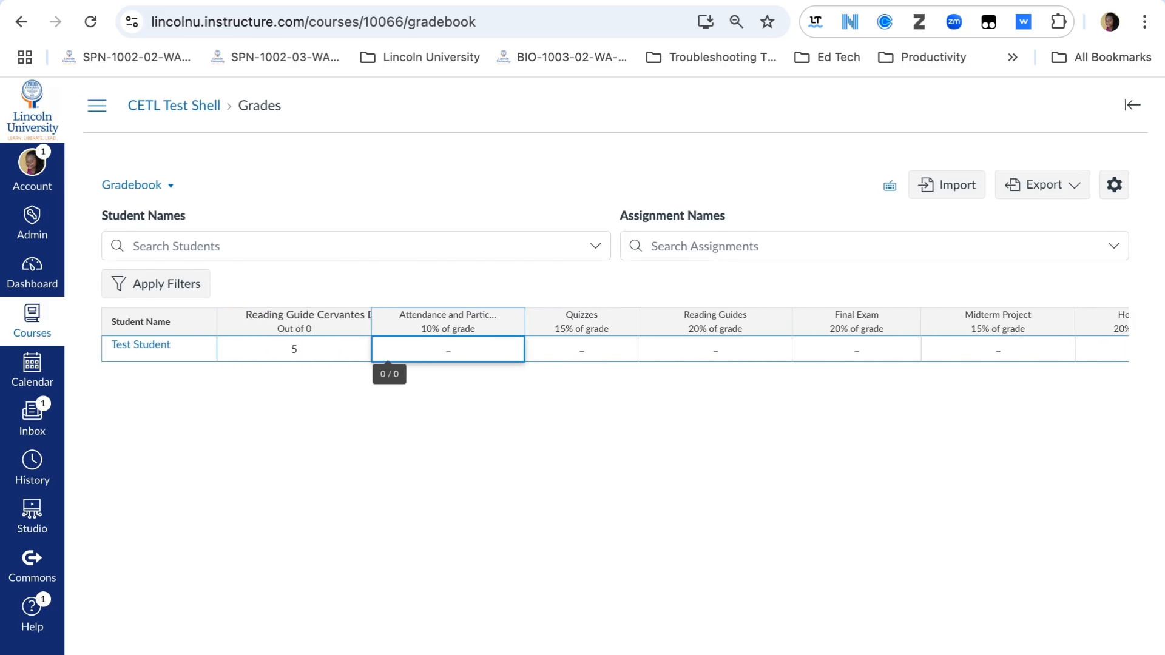
{"action": "scroll", "coordinate": [1081, 356], "scroll_direction": "right", "scroll_amount": 2}
{"action": "left_click", "coordinate": [1082, 356]}
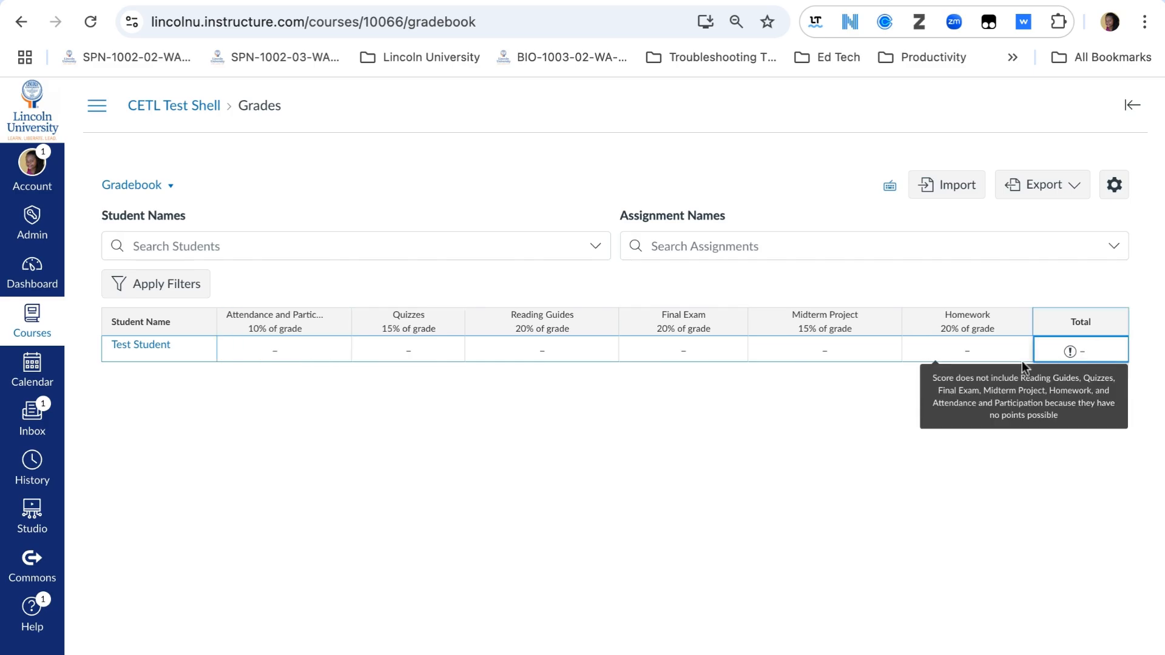
{"action": "scroll", "coordinate": [528, 327], "scroll_direction": "left", "scroll_amount": 2}
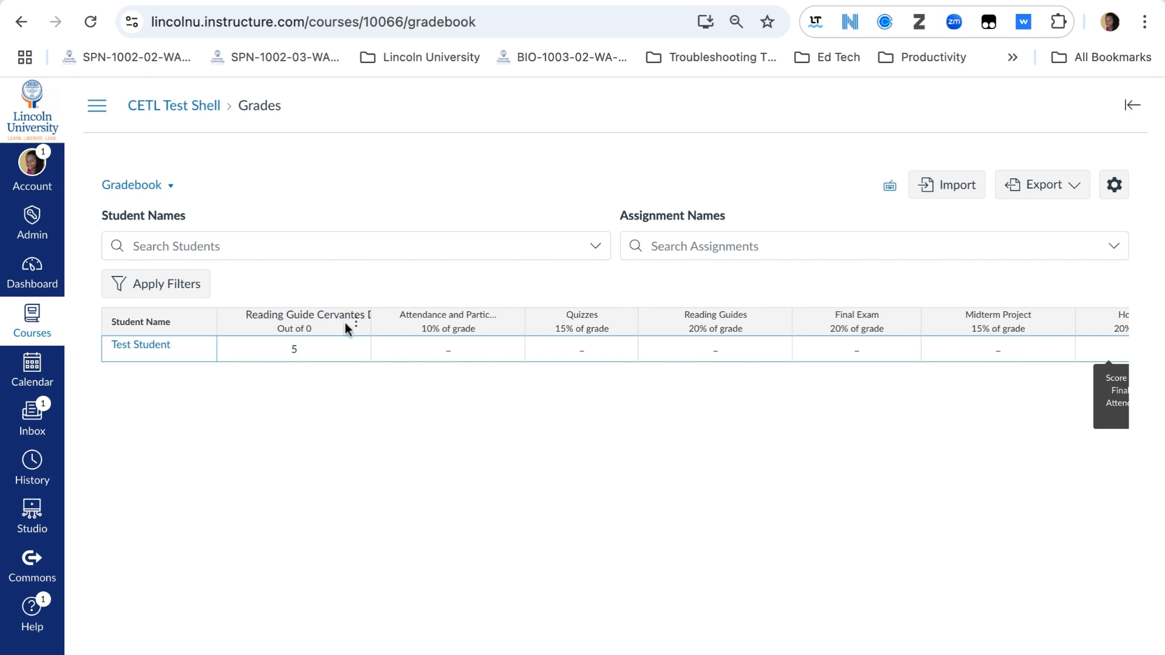
{"action": "scroll", "coordinate": [478, 341], "scroll_direction": "right", "scroll_amount": 2}
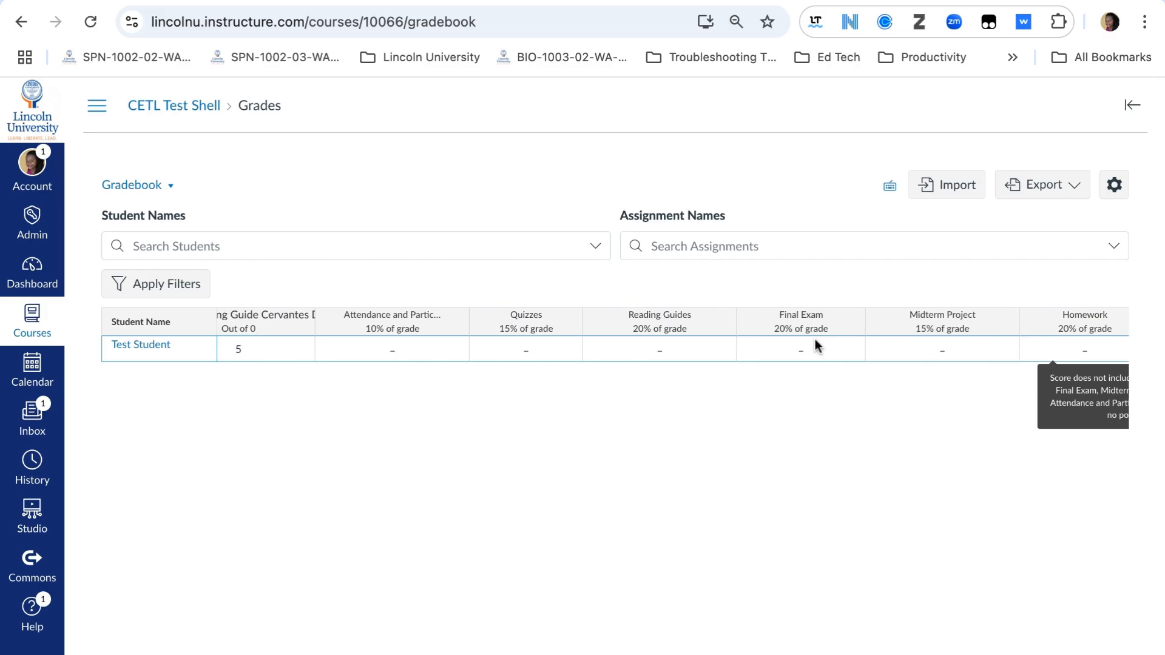
- Open the gradebook settings and turn automatic grading of missing submissions on and back off
{"action": "scroll", "coordinate": [815, 343], "scroll_direction": "right", "scroll_amount": 1}
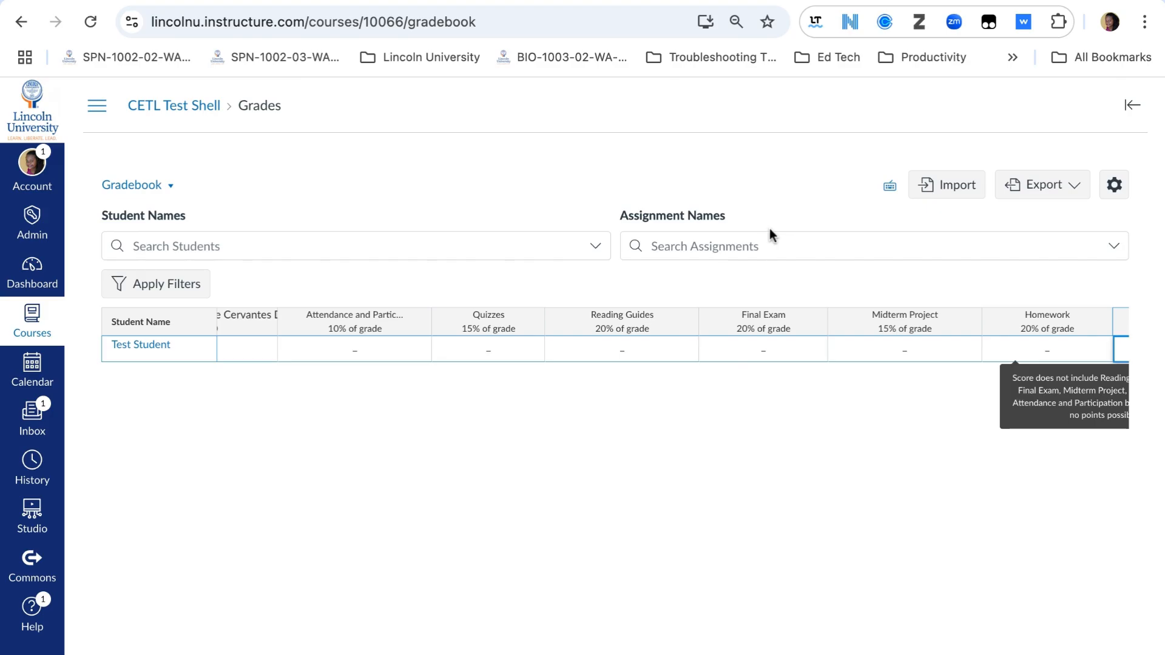
{"action": "left_click", "coordinate": [1115, 184]}
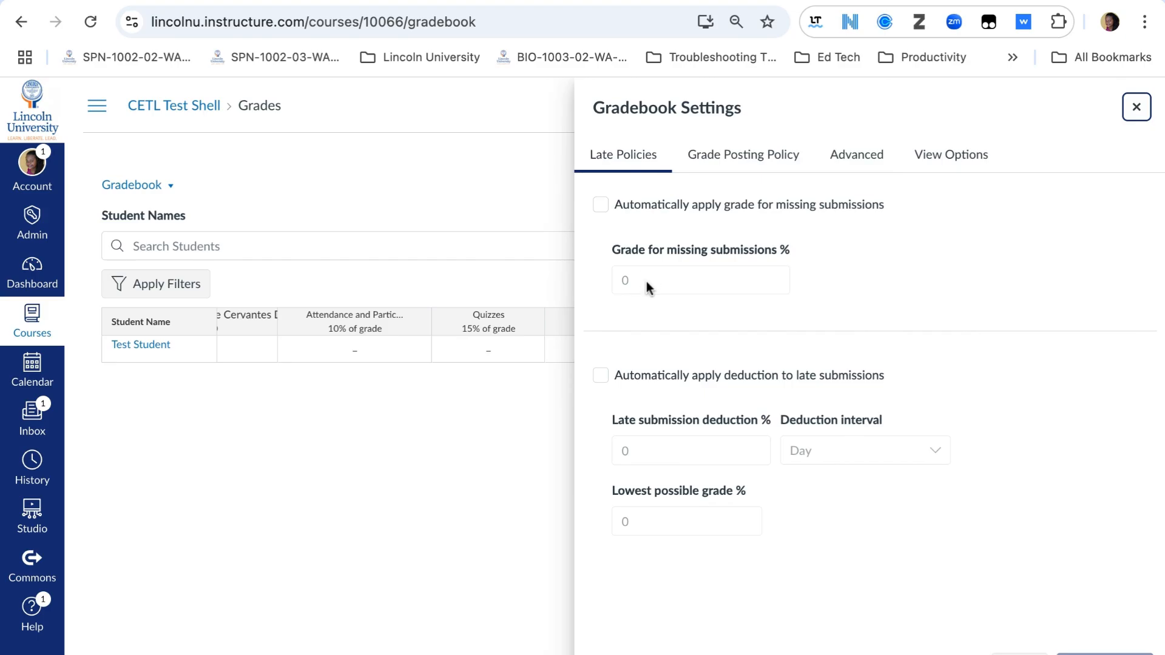
{"action": "left_click", "coordinate": [605, 202]}
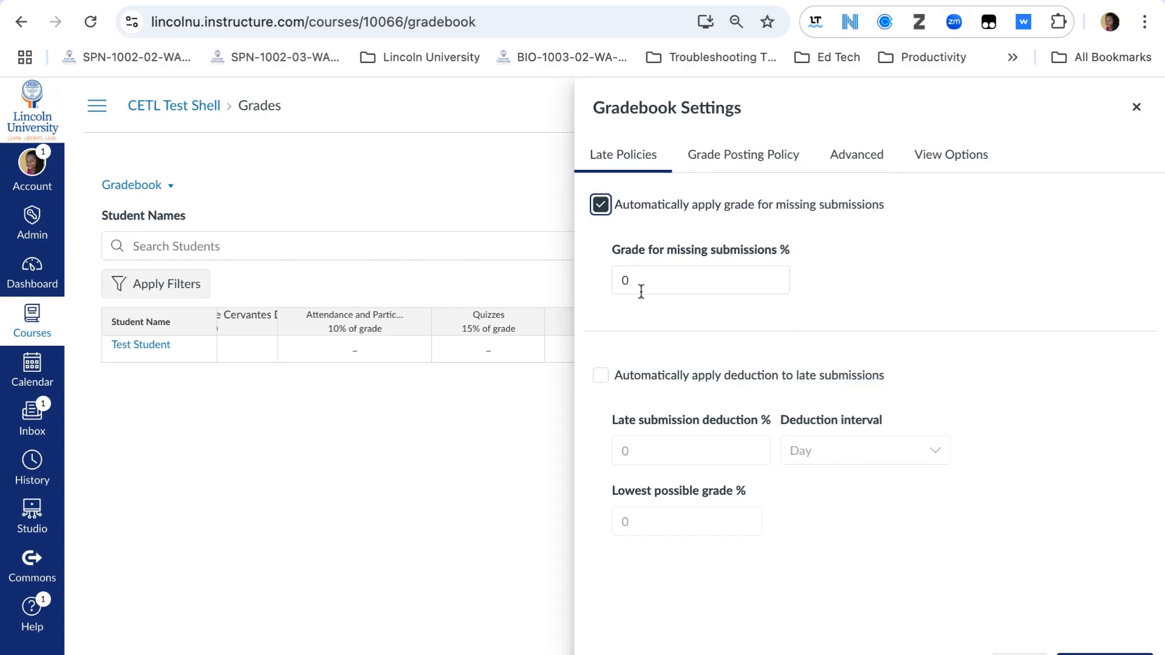
{"action": "left_click", "coordinate": [601, 205]}
- Enable automatic deductions for late submissions, with a 5% deduction per day
{"action": "left_click", "coordinate": [602, 375]}
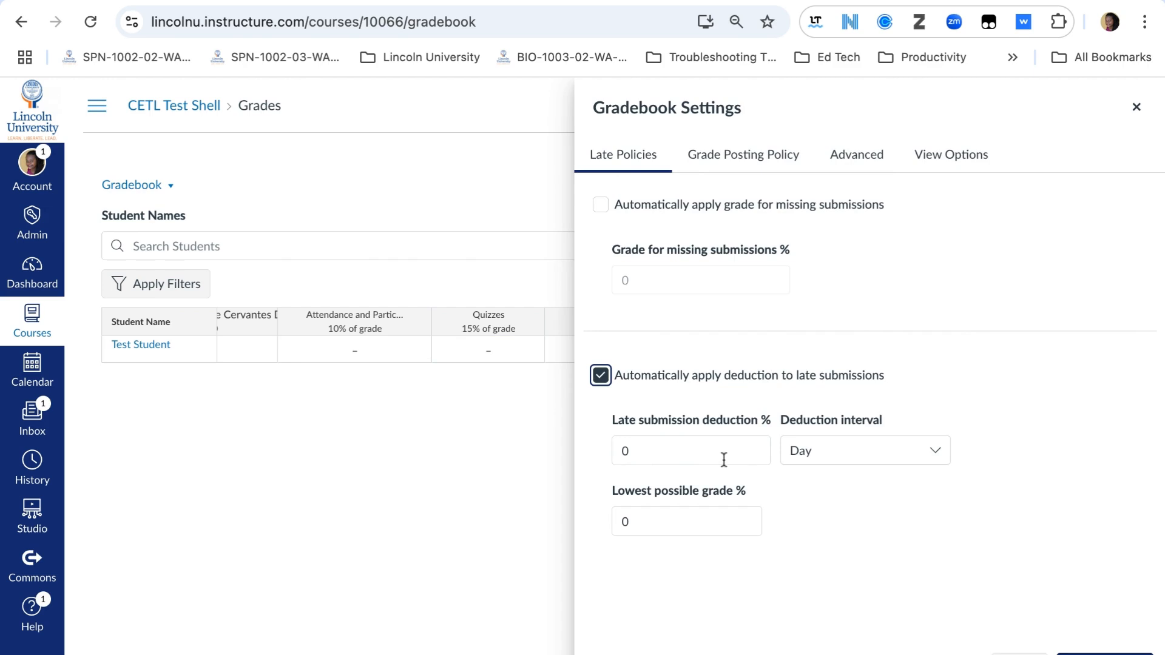
{"action": "left_click", "coordinate": [937, 449]}
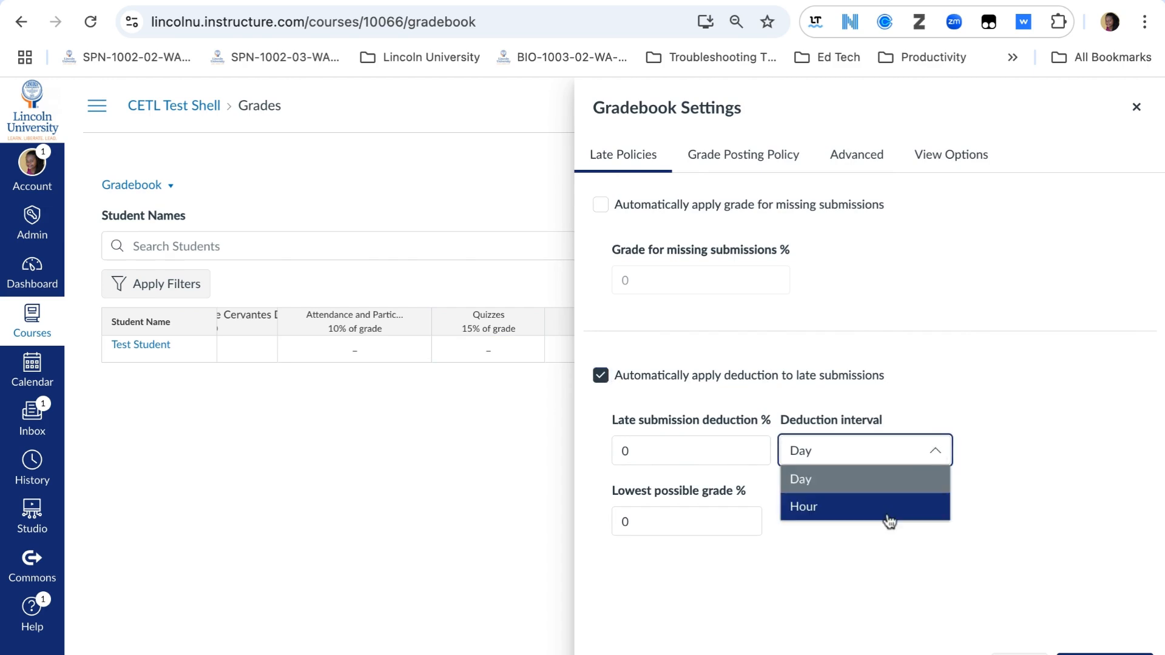
{"action": "left_click", "coordinate": [871, 455]}
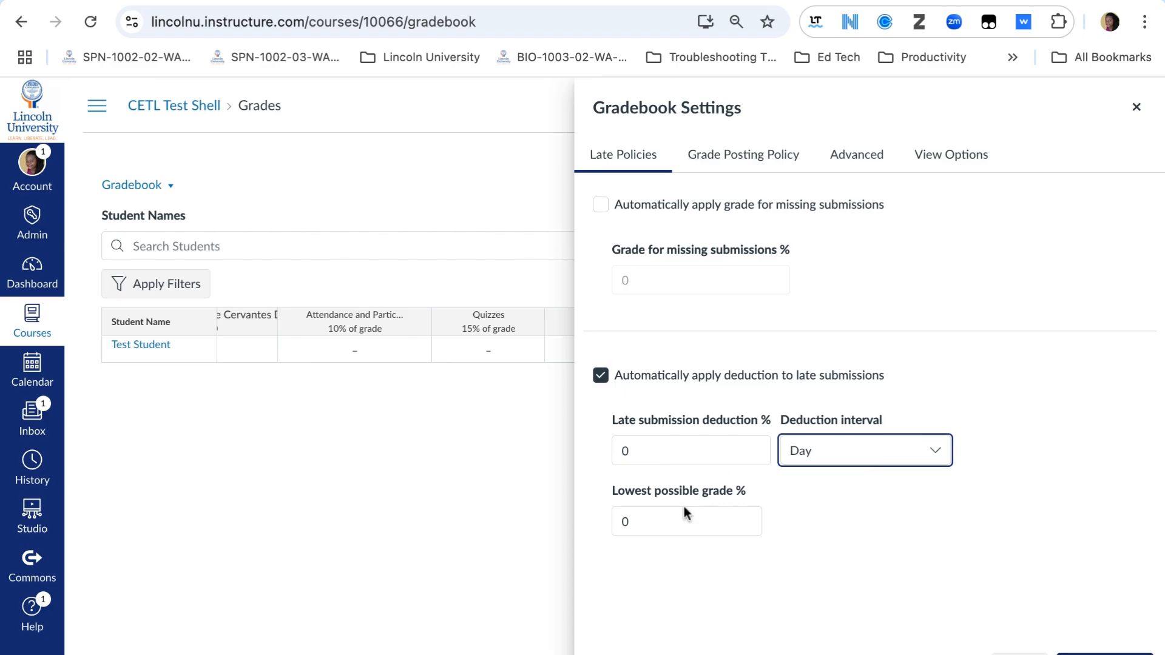
{"action": "left_click", "coordinate": [663, 527]}
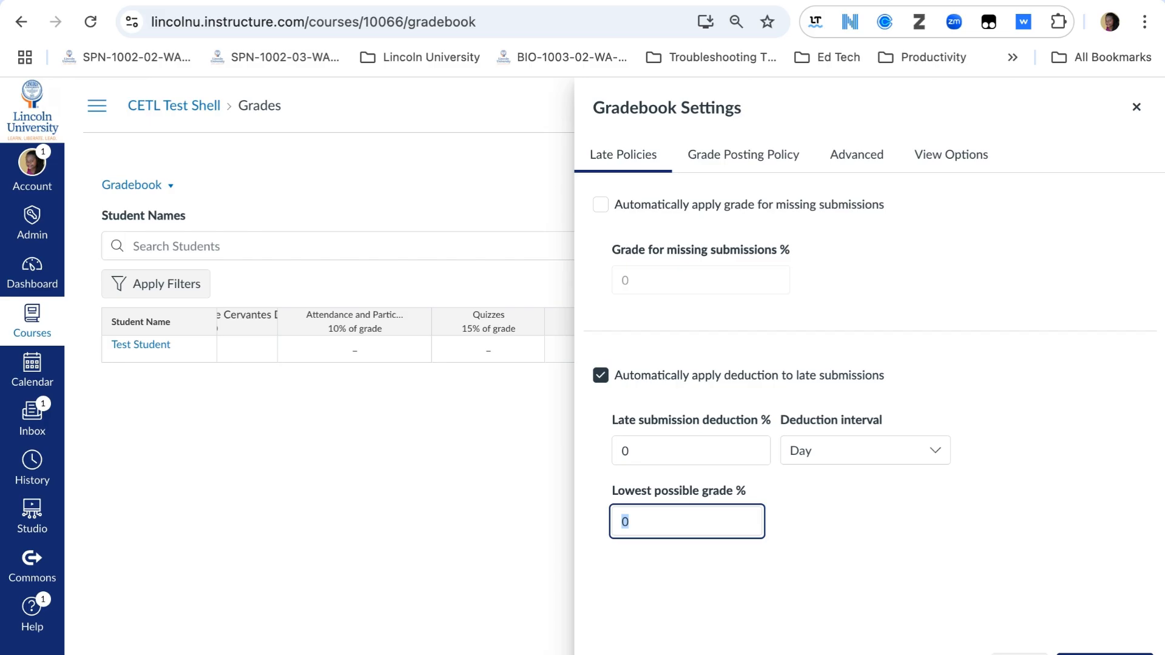
{"action": "type", "text": "0"}
{"action": "key", "text": "ctrl+a"}
{"action": "double_click", "coordinate": [660, 447]}
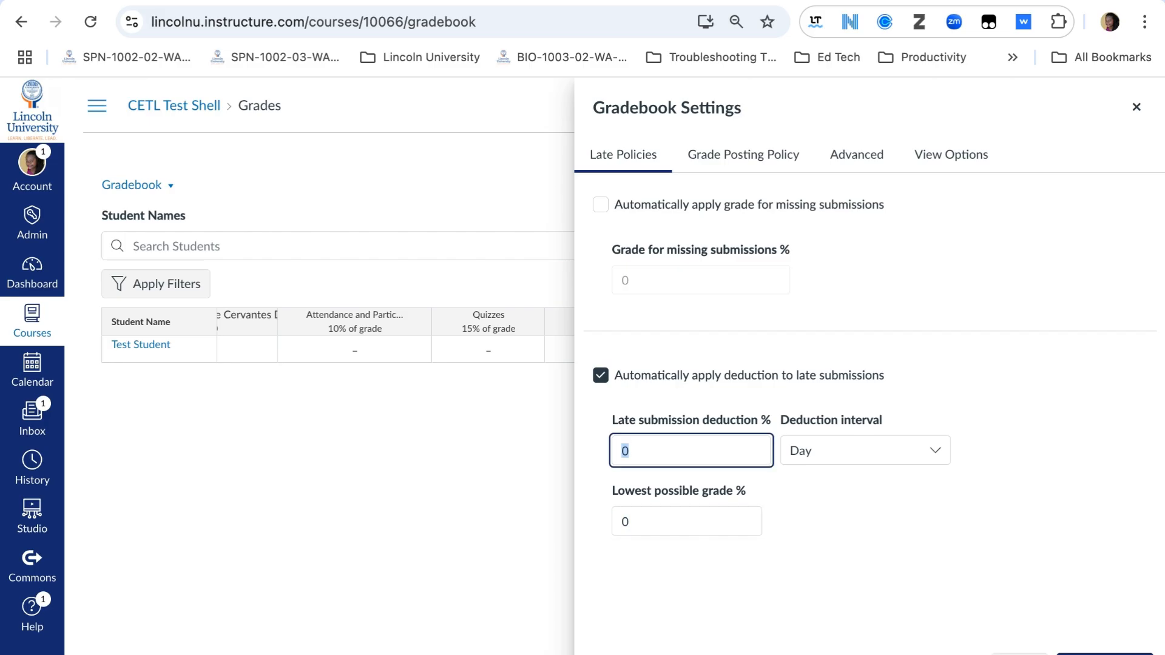
{"action": "type", "text": "5"}
{"action": "left_click", "coordinate": [829, 453]}
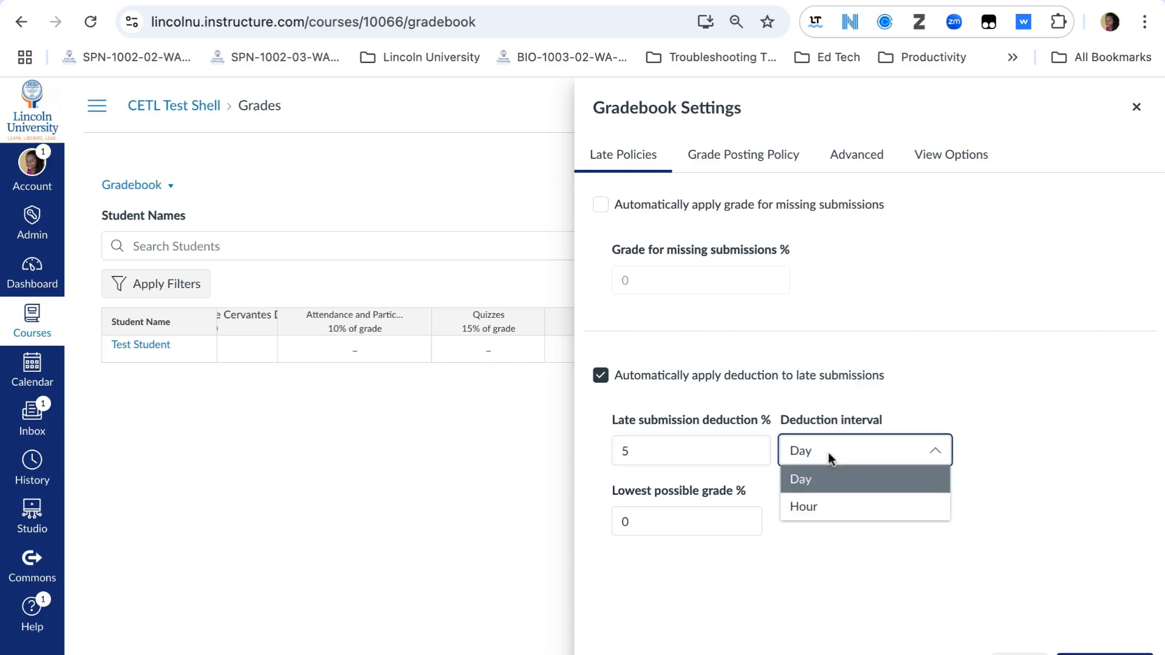
{"action": "left_click", "coordinate": [652, 454]}
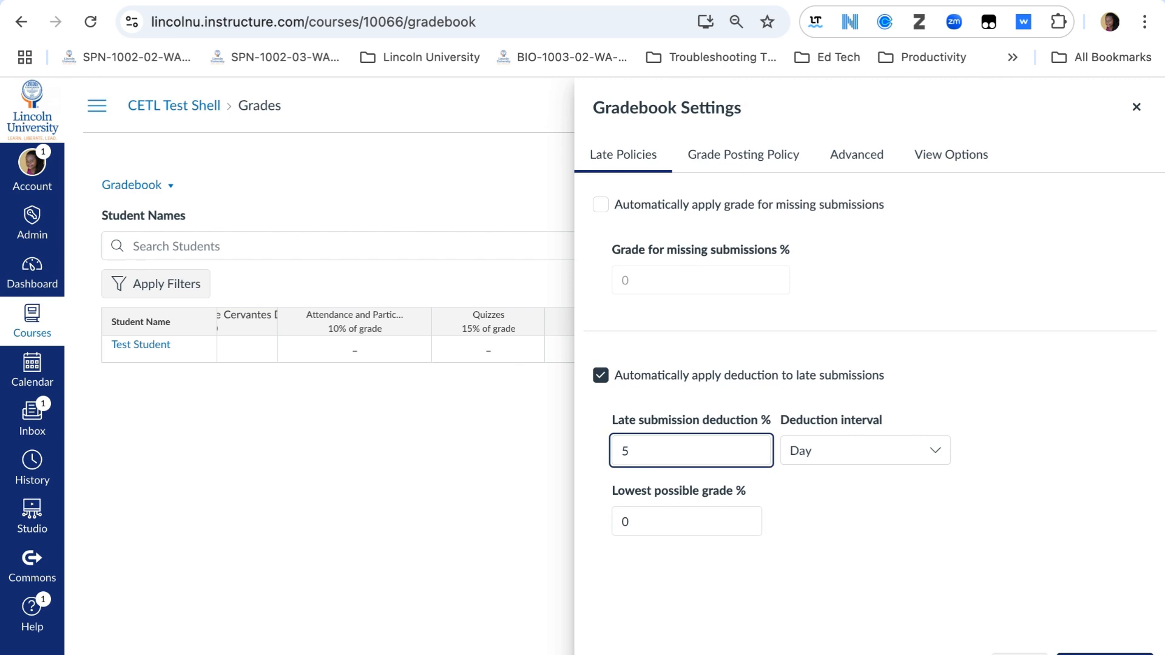
- Set the lowest possible grade for late submissions to 70%
{"action": "left_click", "coordinate": [652, 520]}
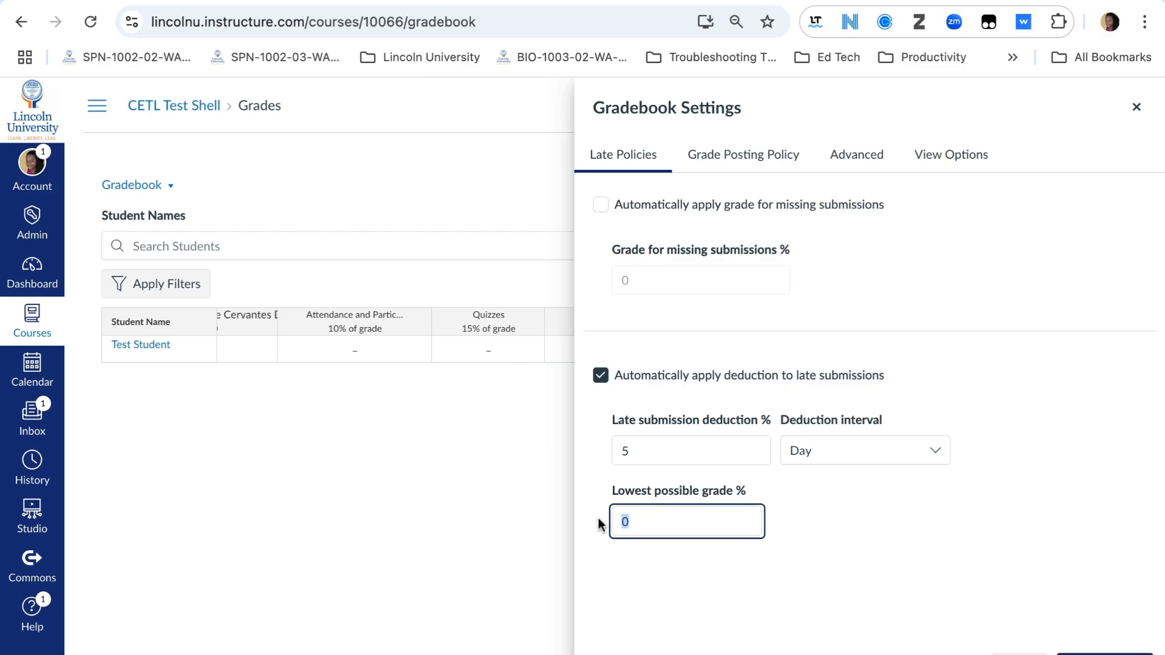
{"action": "type", "text": "70"}
{"action": "key", "text": "shift+Left"}
{"action": "key", "text": "shift+Left"}
- Review the grade posting policy, final grade override and view options with their status colors, and close the gradebook settings without saving
{"action": "left_click", "coordinate": [767, 161]}
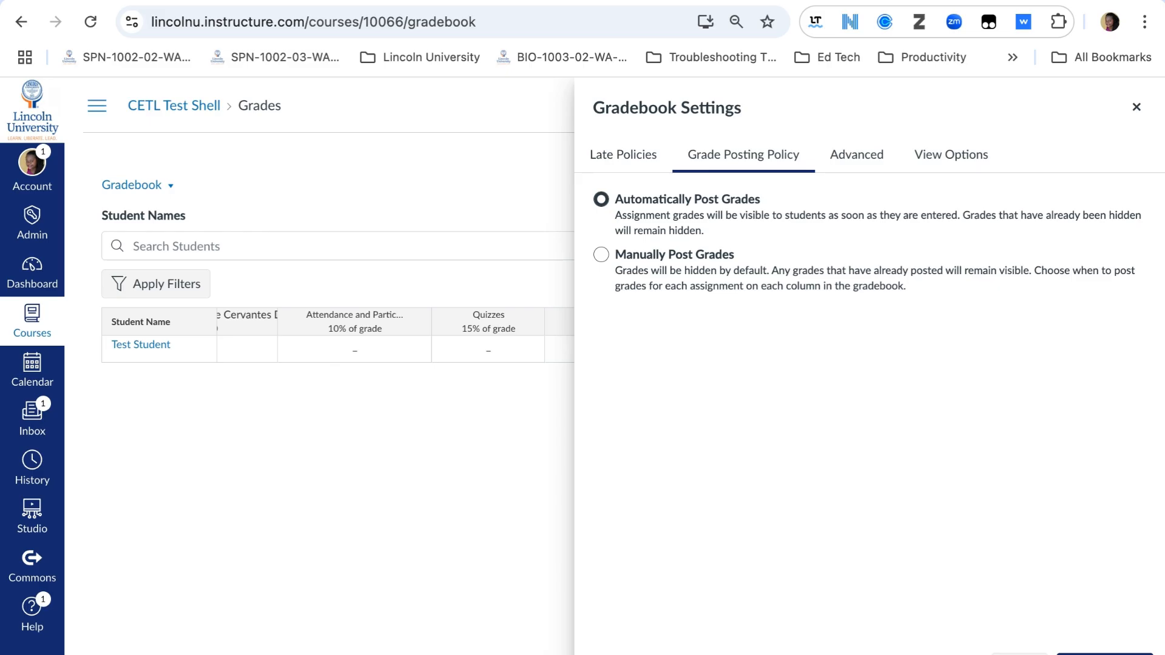
{"action": "left_click", "coordinate": [851, 163]}
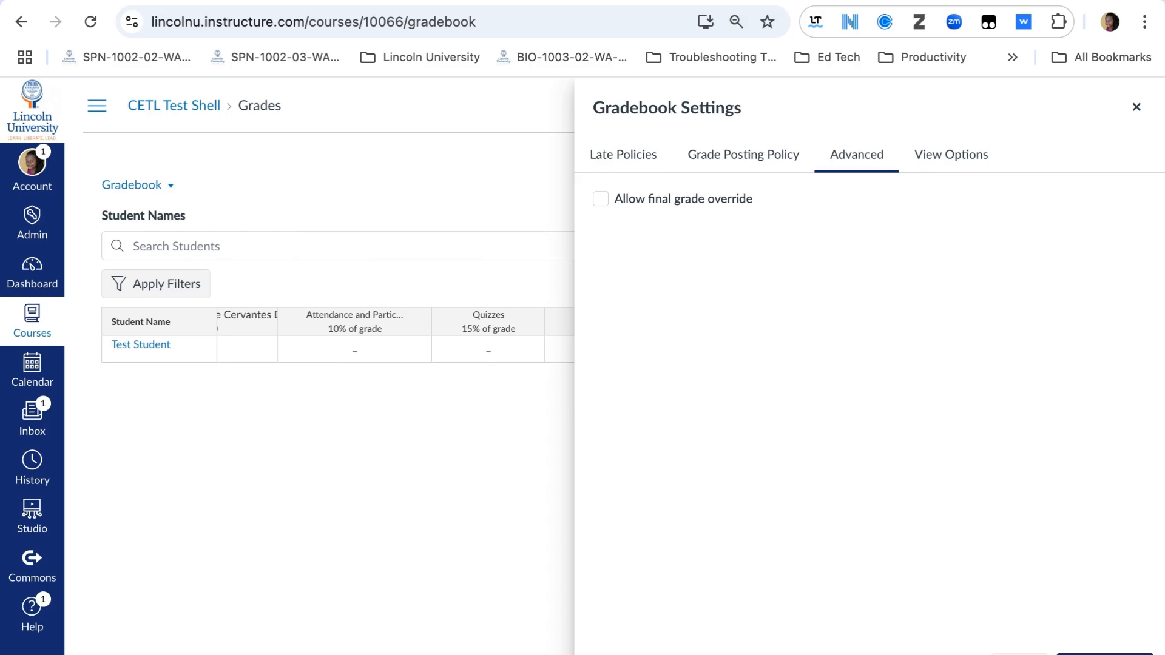
{"action": "left_click", "coordinate": [942, 157]}
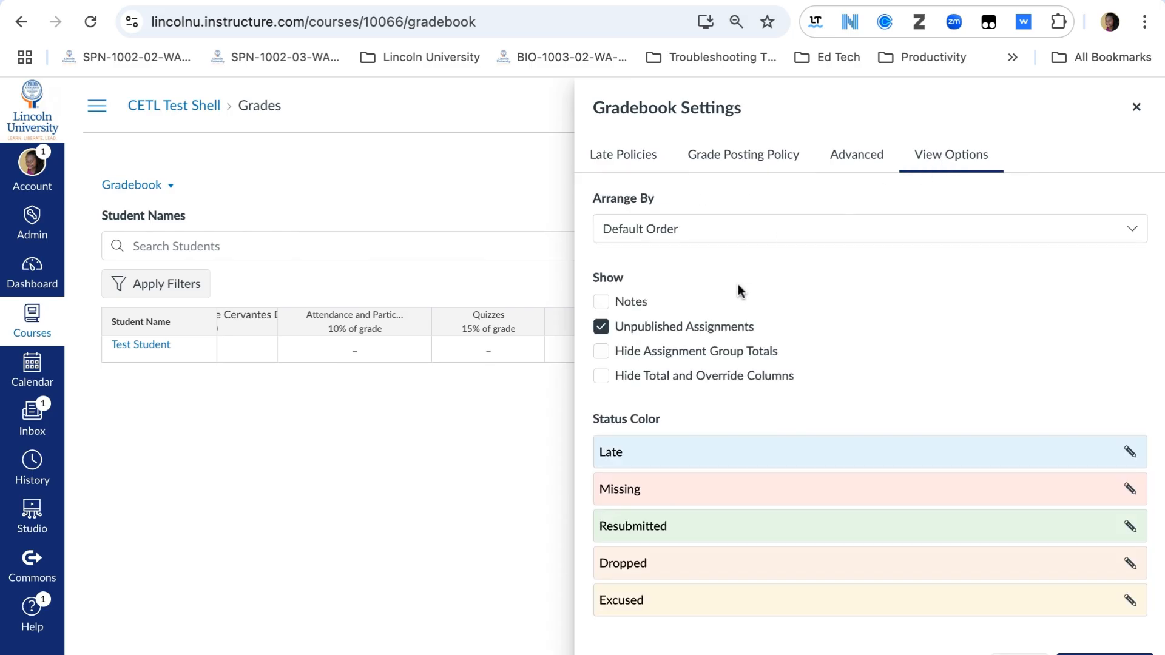
{"action": "double_click", "coordinate": [603, 453]}
{"action": "double_click", "coordinate": [648, 486]}
{"action": "double_click", "coordinate": [682, 526]}
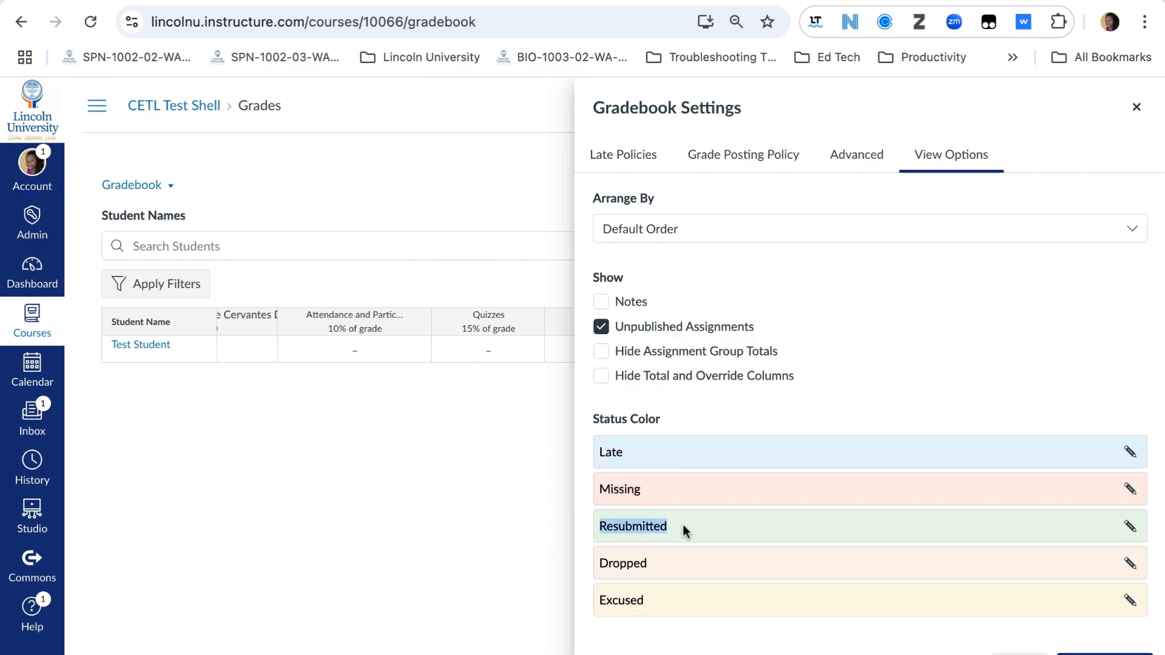
{"action": "double_click", "coordinate": [669, 570]}
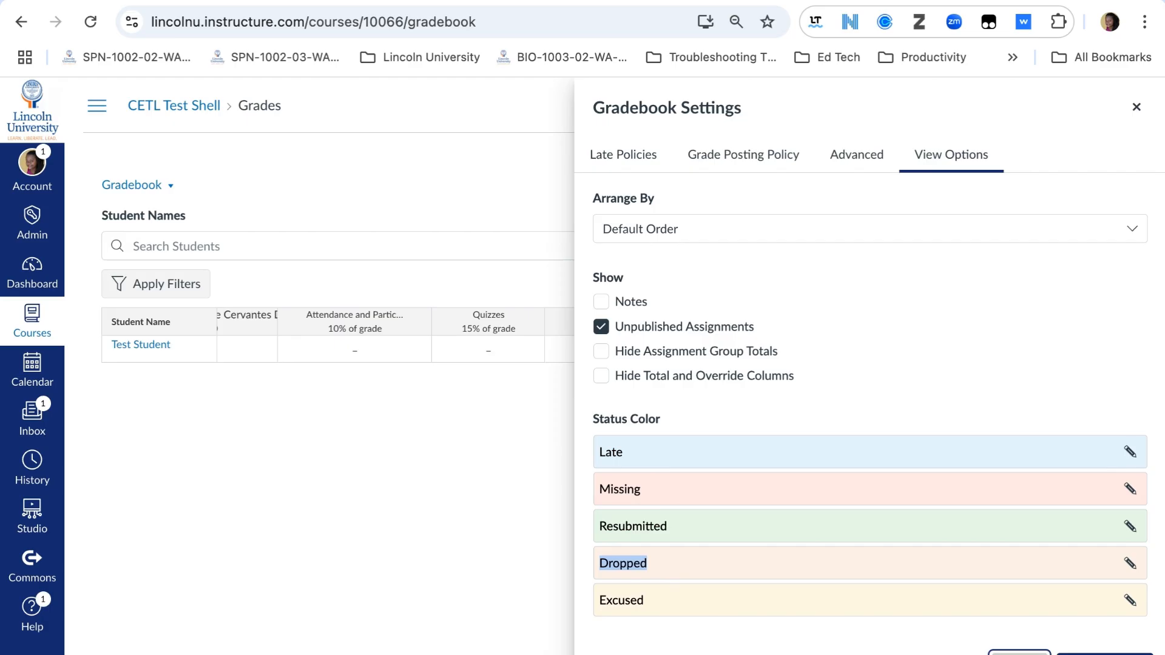
{"action": "left_click", "coordinate": [1020, 652]}
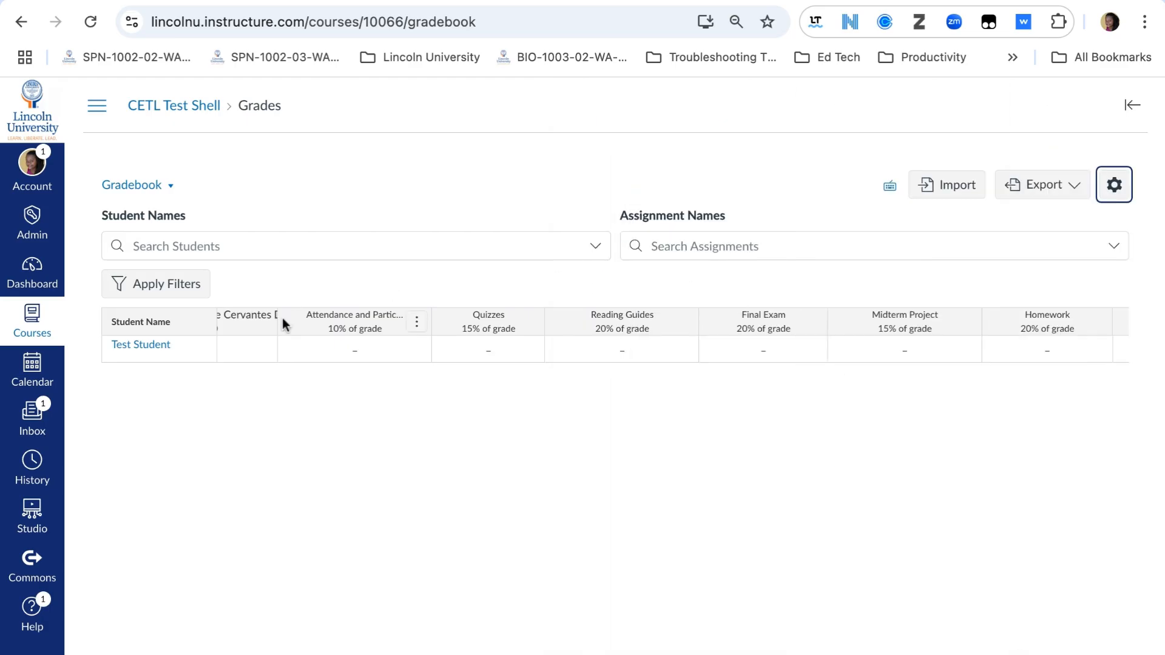
- Open the Reading Guide Cervantes Don Quijote assignment in SpeedGrader and look over Test Student's grade and comment area
{"action": "scroll", "coordinate": [307, 317], "scroll_direction": "left", "scroll_amount": 3}
{"action": "left_click", "coordinate": [298, 318]}
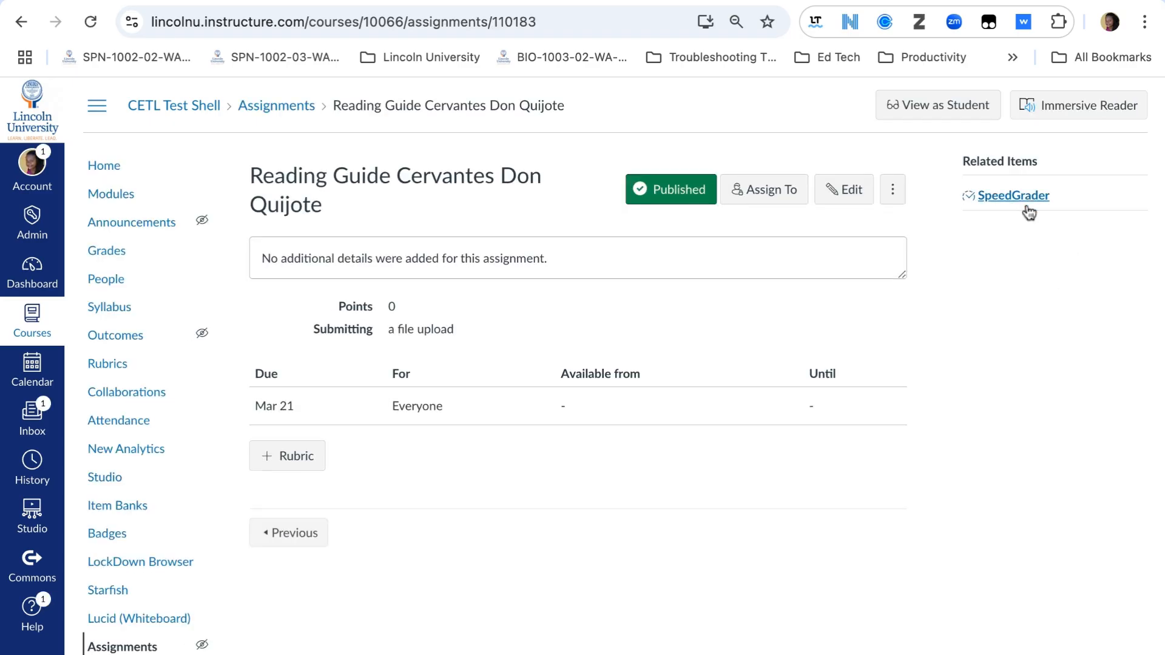
{"action": "left_click", "coordinate": [1027, 200]}
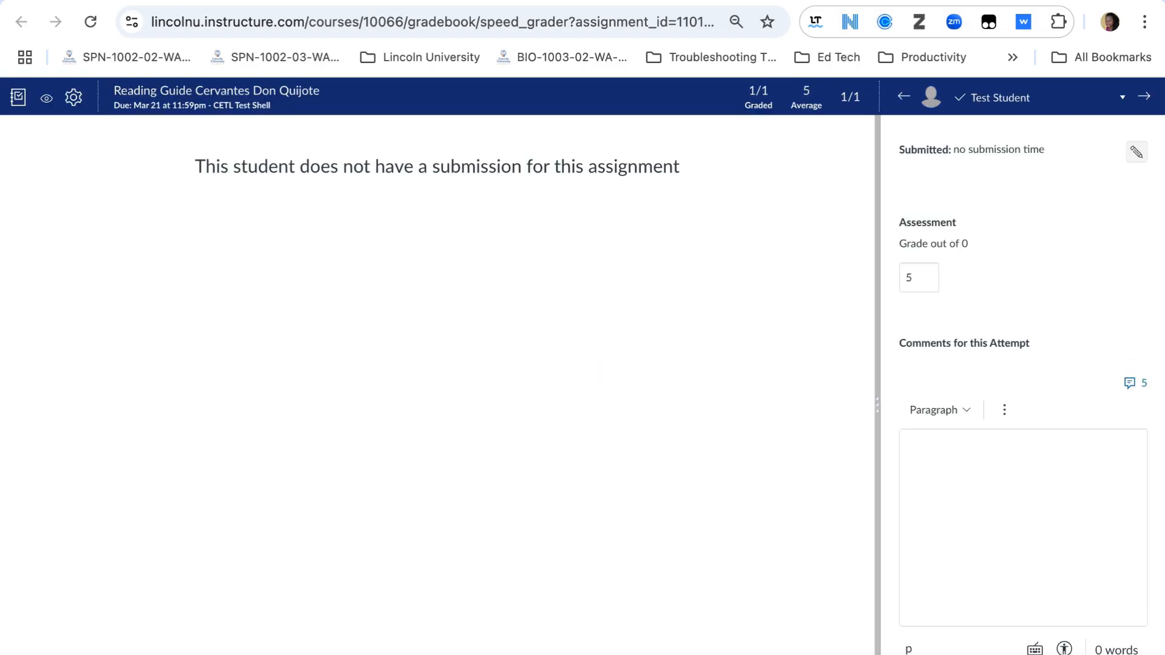
{"action": "left_click", "coordinate": [960, 490]}
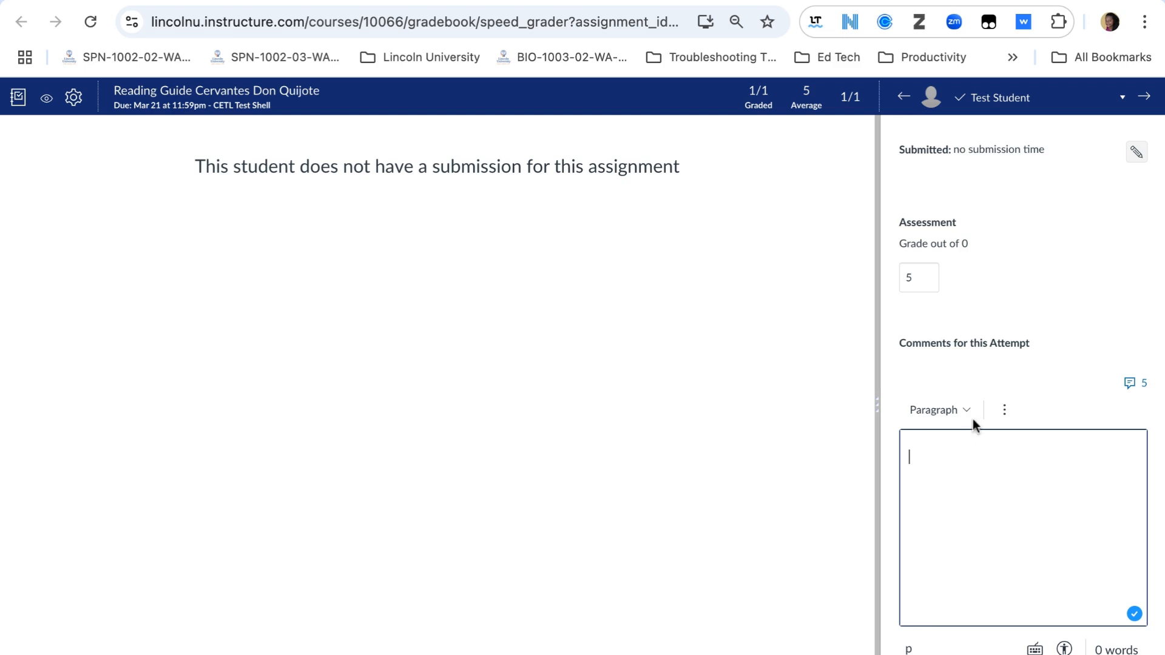
{"action": "scroll", "coordinate": [990, 401], "scroll_direction": "down", "scroll_amount": 2}
{"action": "scroll", "coordinate": [986, 364], "scroll_direction": "up", "scroll_amount": 2}
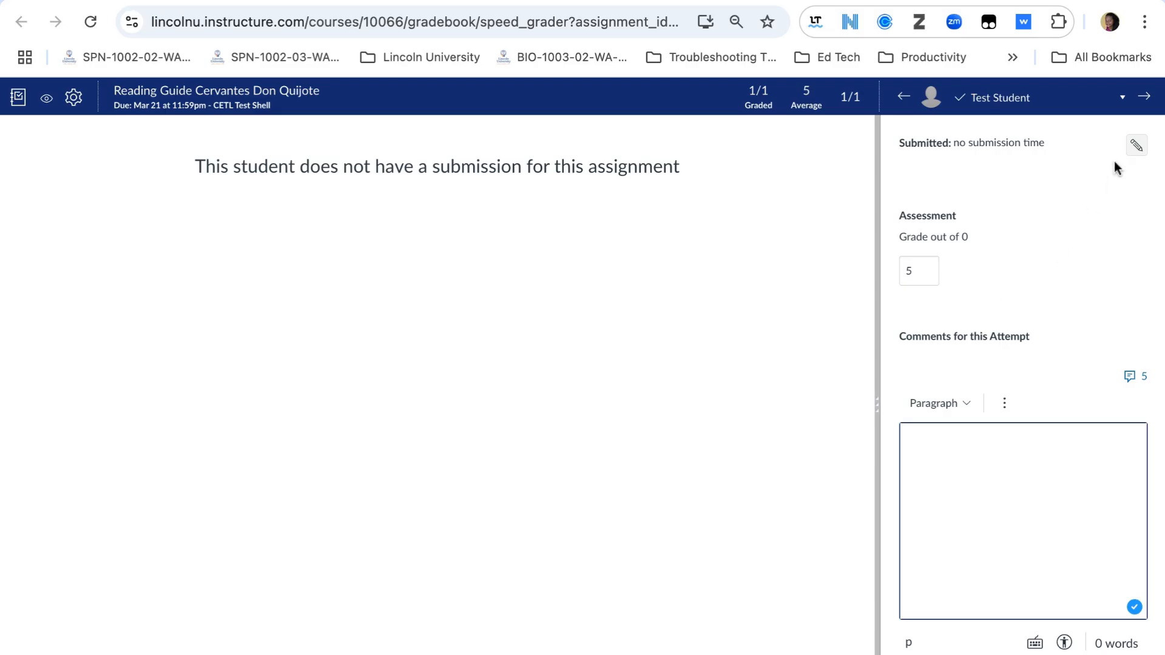
- Check the submission status options for Test Student without changing the status, and return to the gradebook
{"action": "left_click", "coordinate": [1137, 146]}
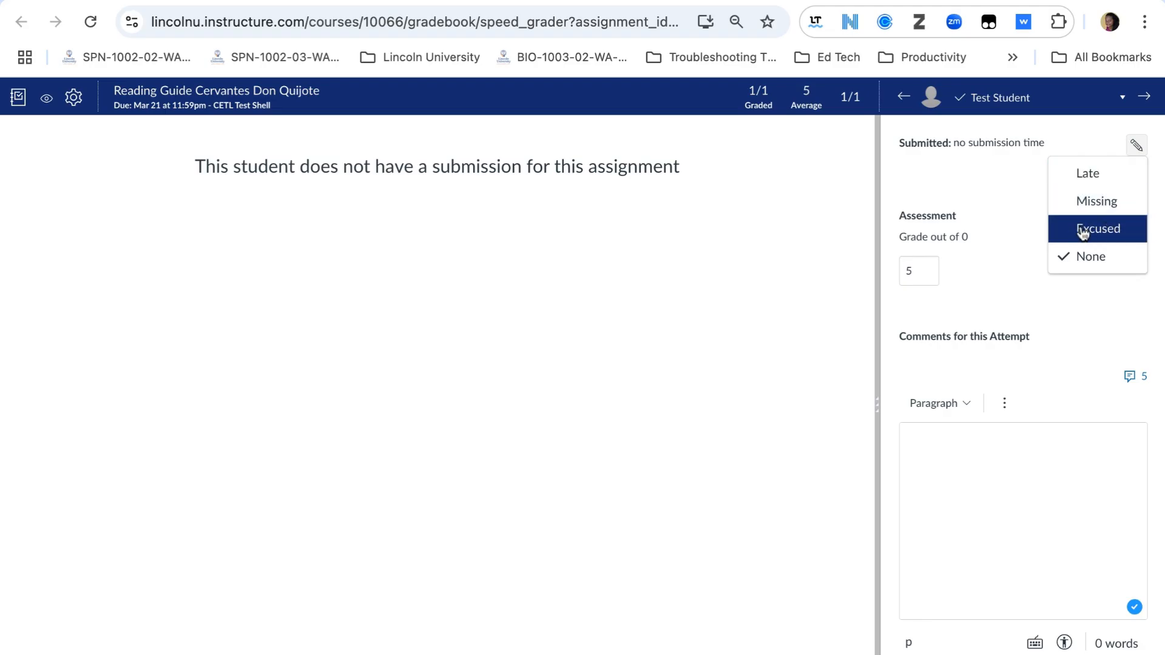
{"action": "left_click", "coordinate": [514, 403]}
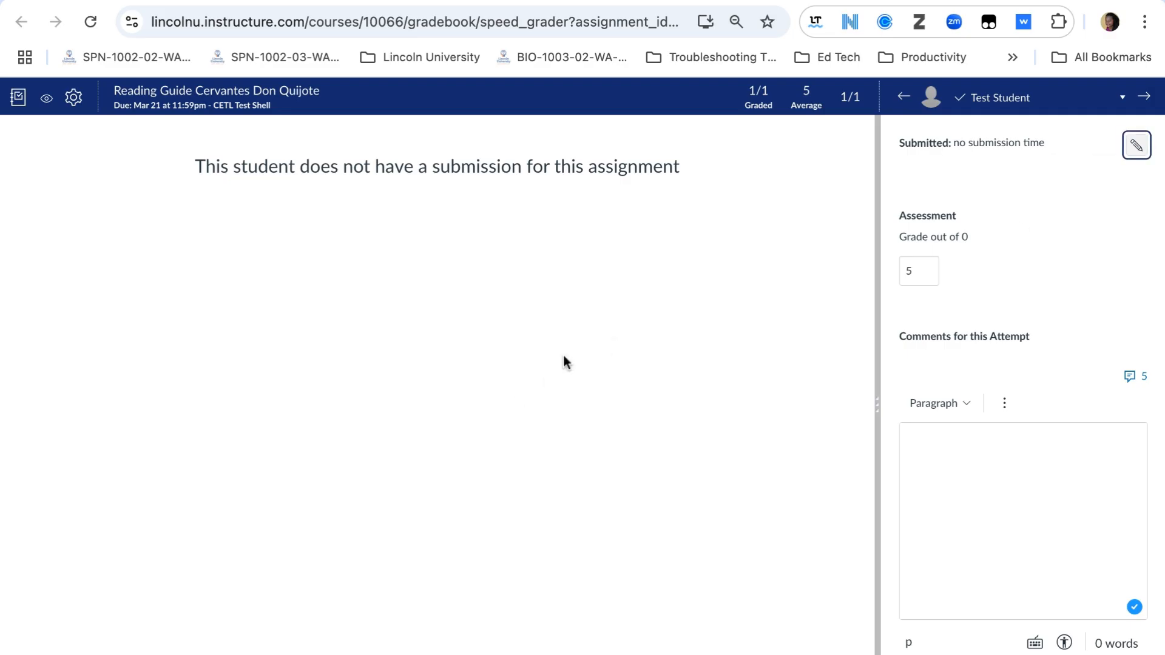
{"action": "left_click", "coordinate": [264, 585]}
{"action": "left_click", "coordinate": [17, 97]}
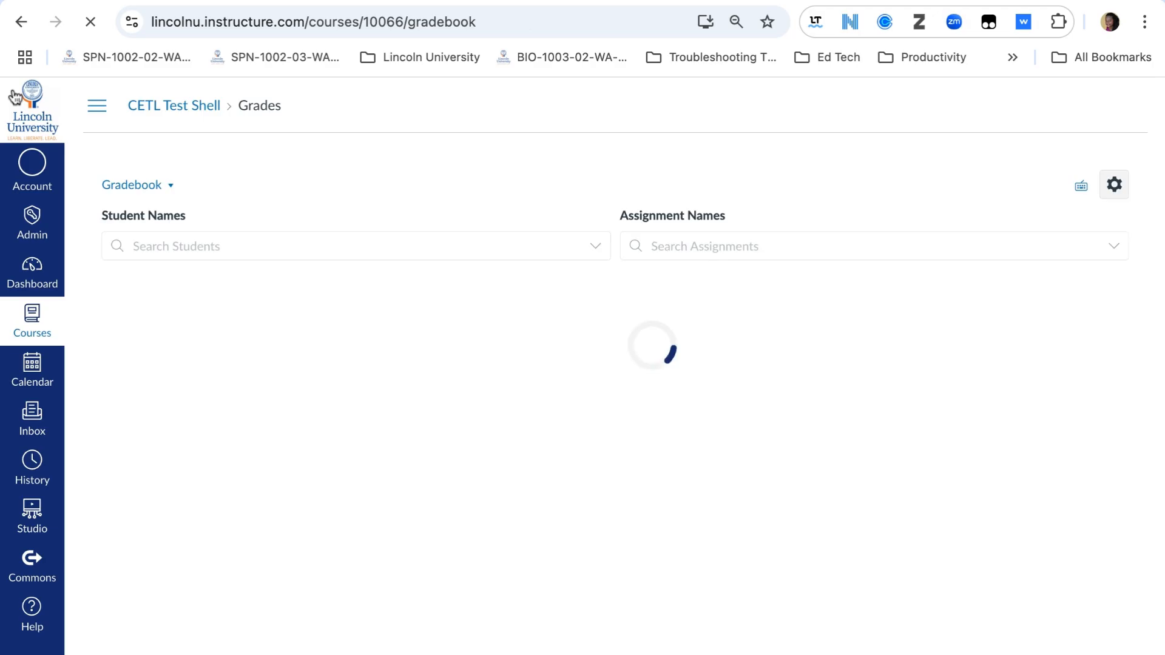